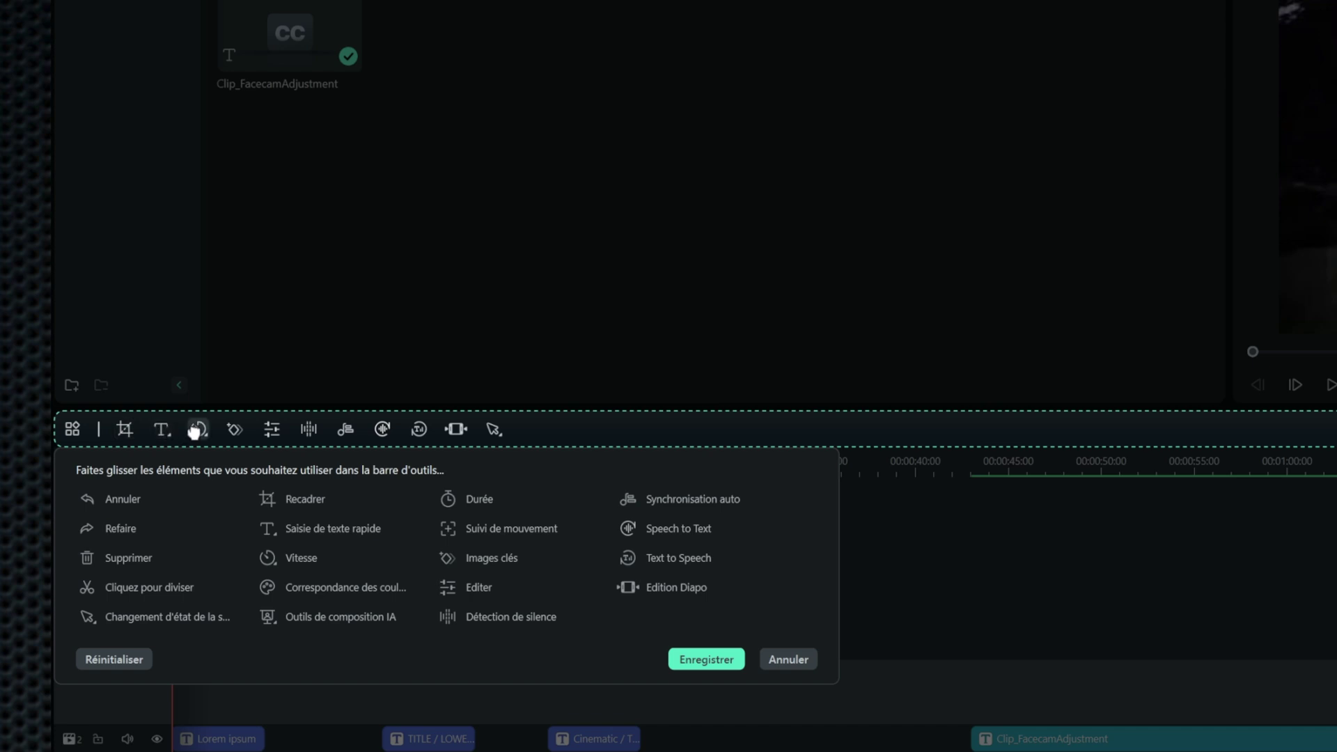
Remove the Vitesse tool from the custom timeline toolbar and save the toolbar layout.
{"action": "left_click_drag", "start_coordinate": [197, 430], "coordinate": [234, 573]}
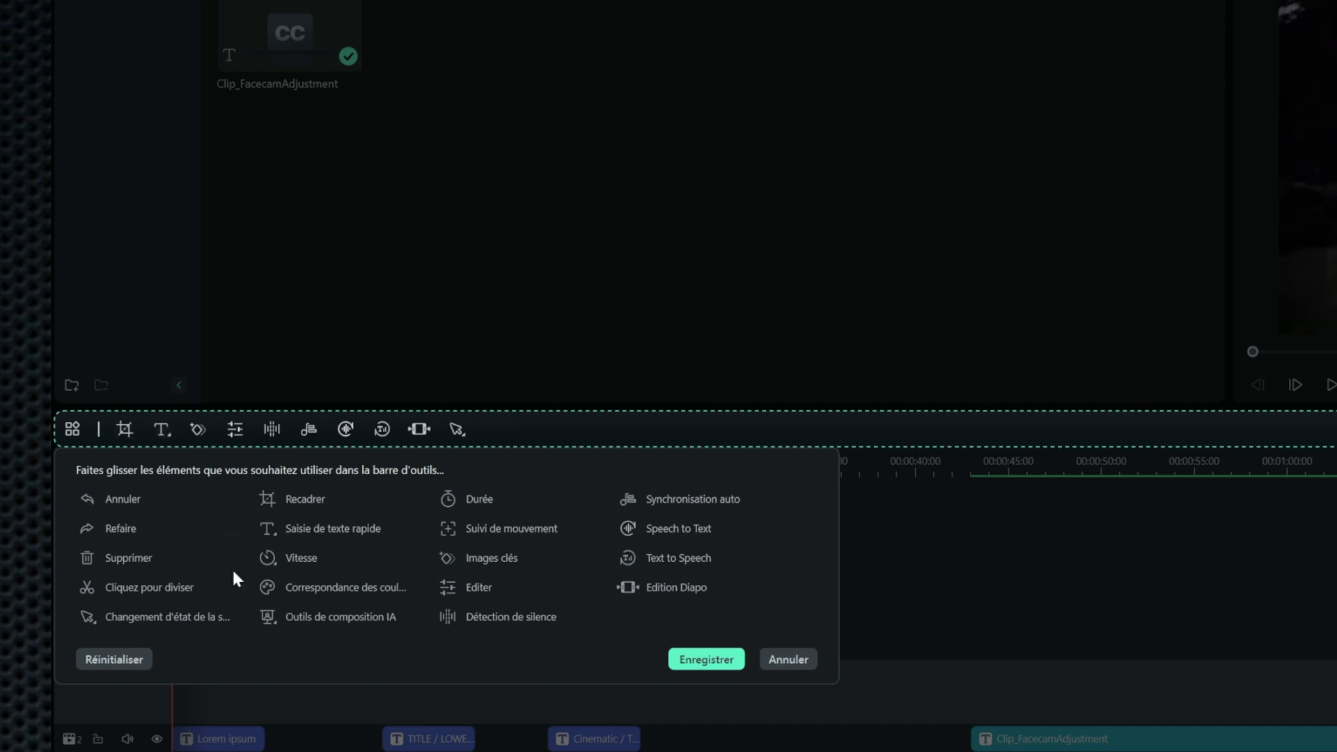
{"action": "left_click", "coordinate": [685, 654]}
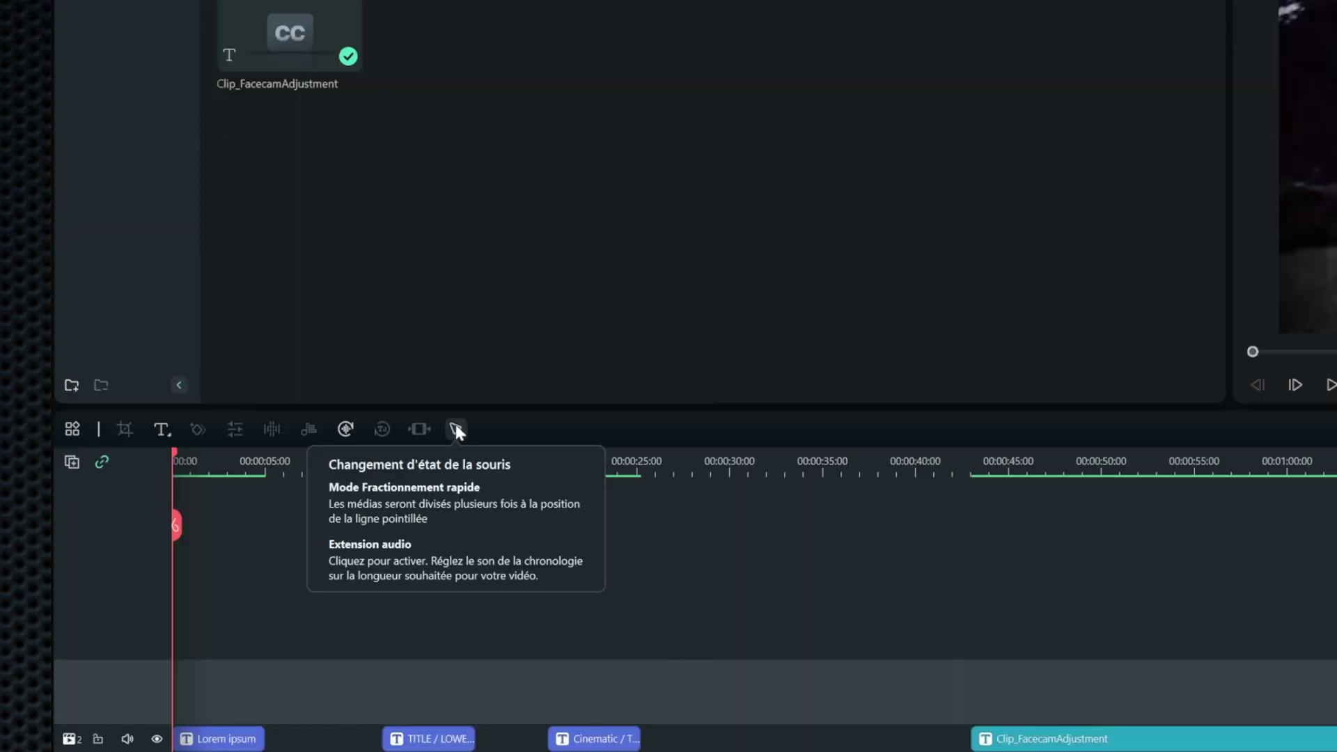
{"action": "left_click", "coordinate": [456, 429]}
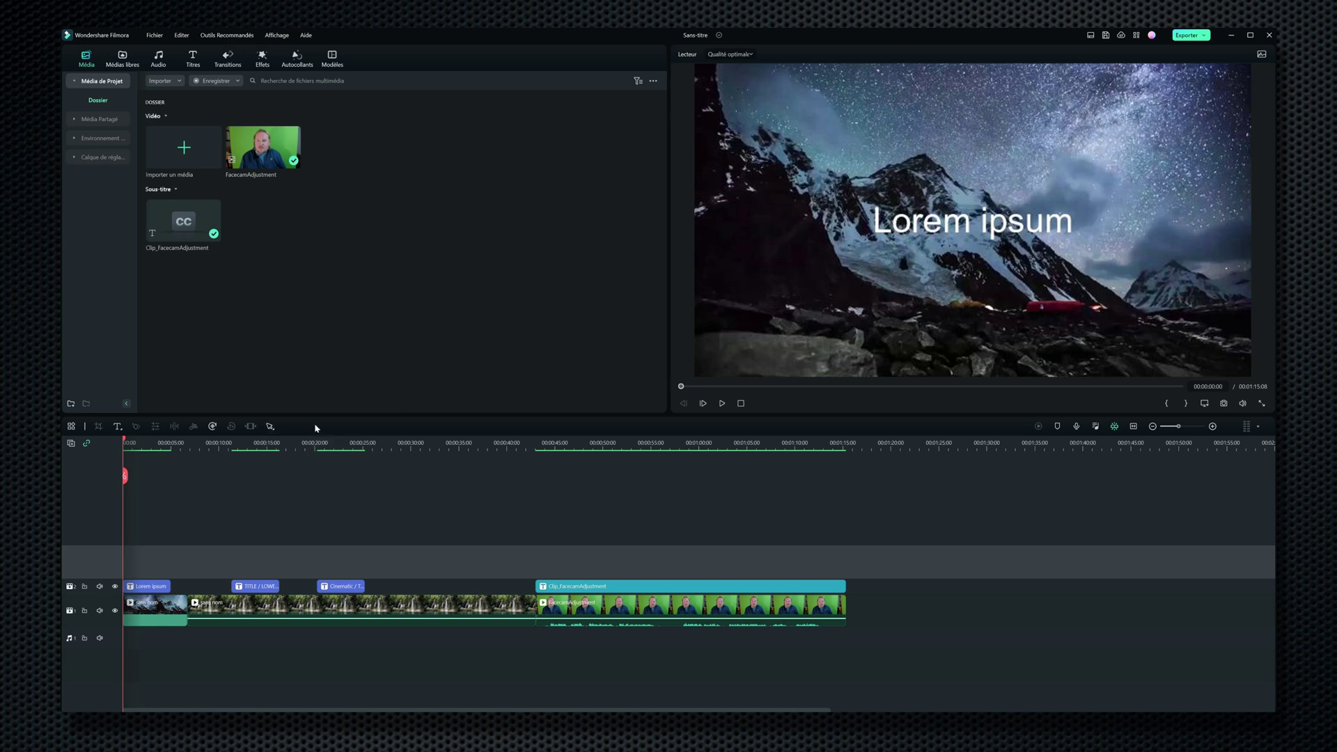
Lock all timeline tracks at once, and release the lock on video track 2 only.
{"action": "left_click", "coordinate": [257, 560]}
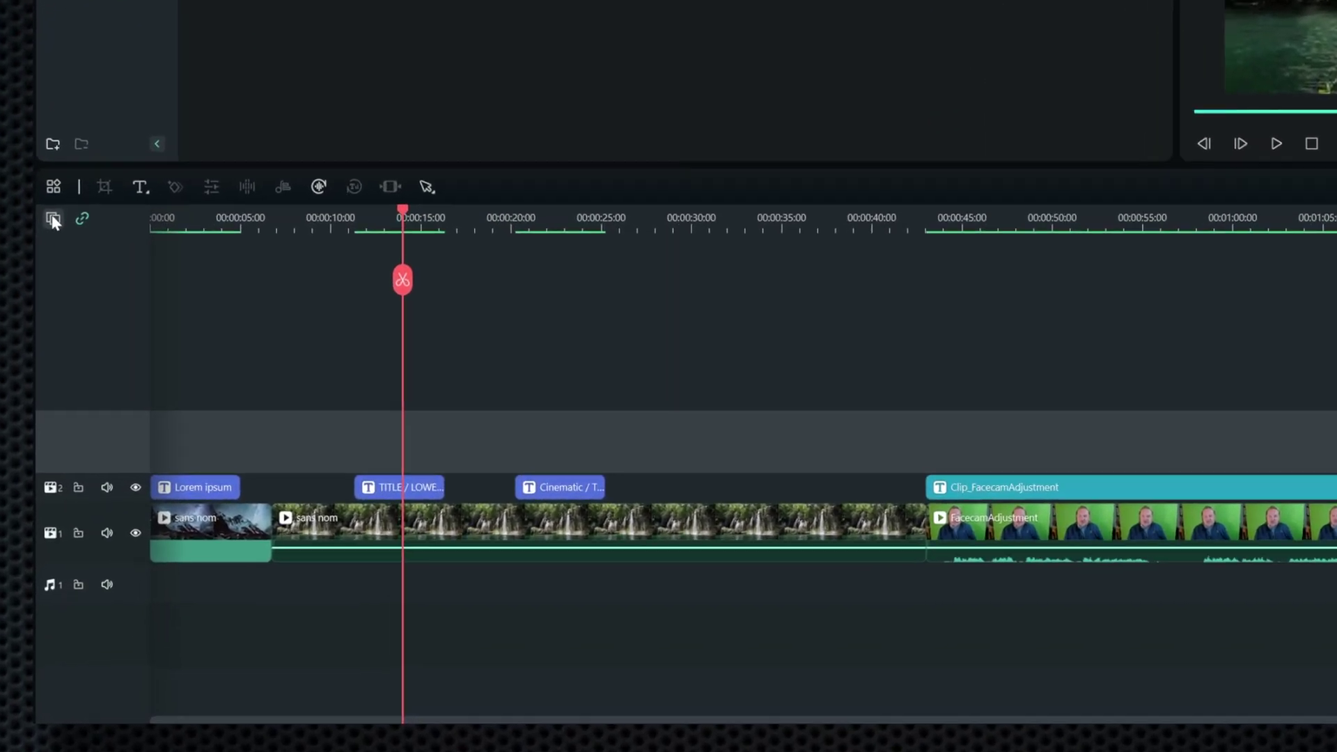
{"action": "left_click", "coordinate": [70, 430]}
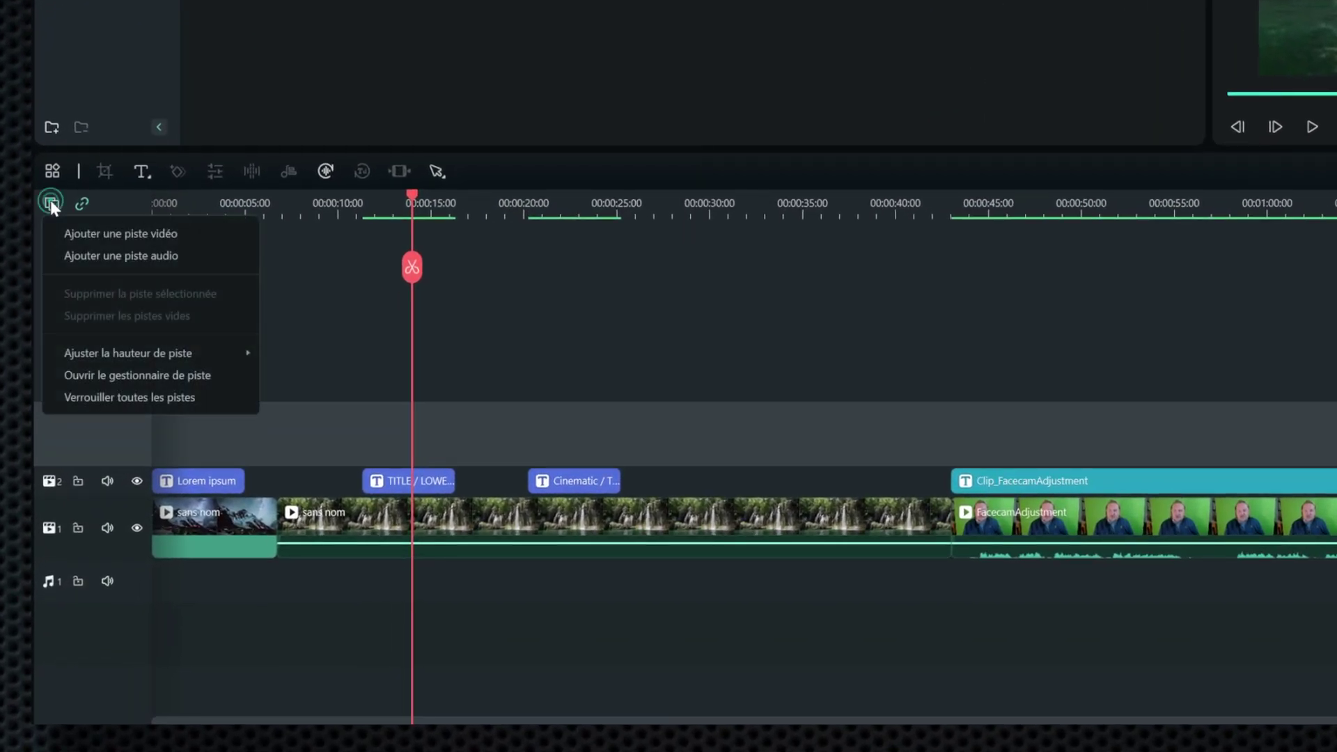
{"action": "left_click", "coordinate": [103, 398]}
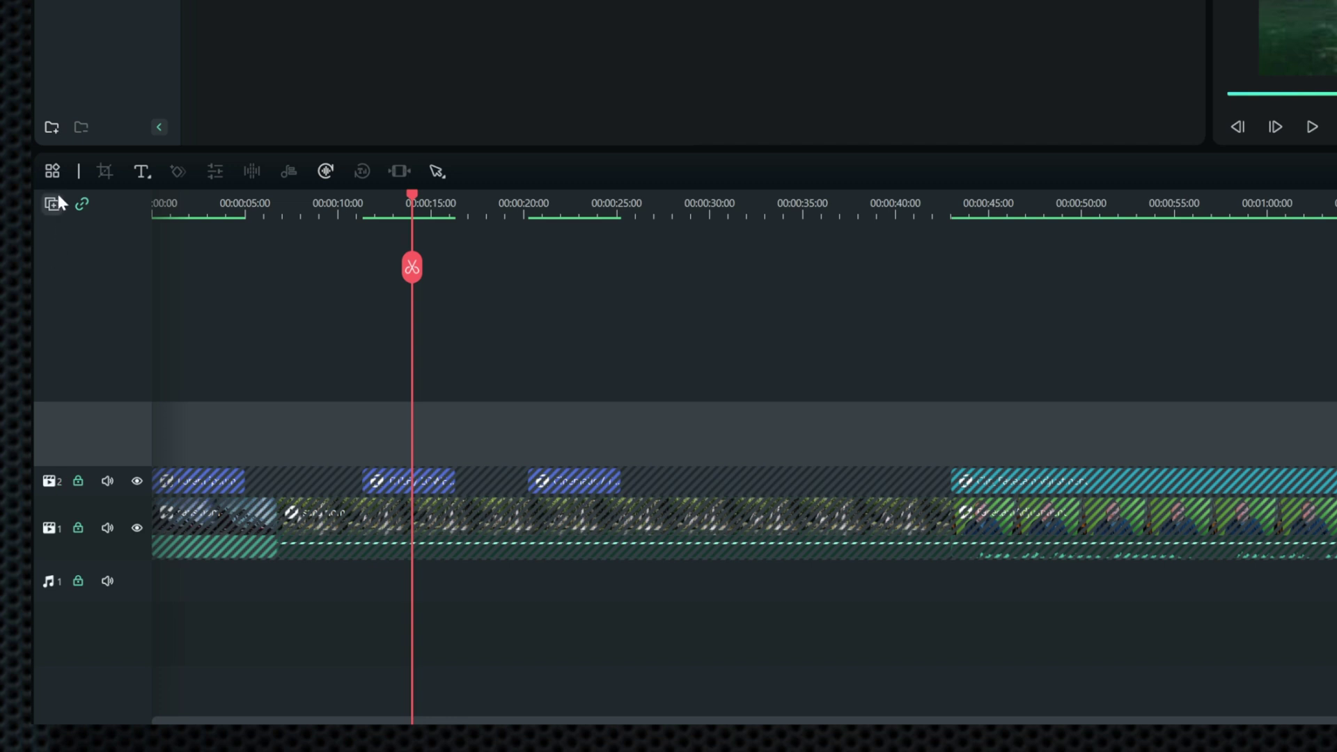
{"action": "left_click", "coordinate": [78, 480]}
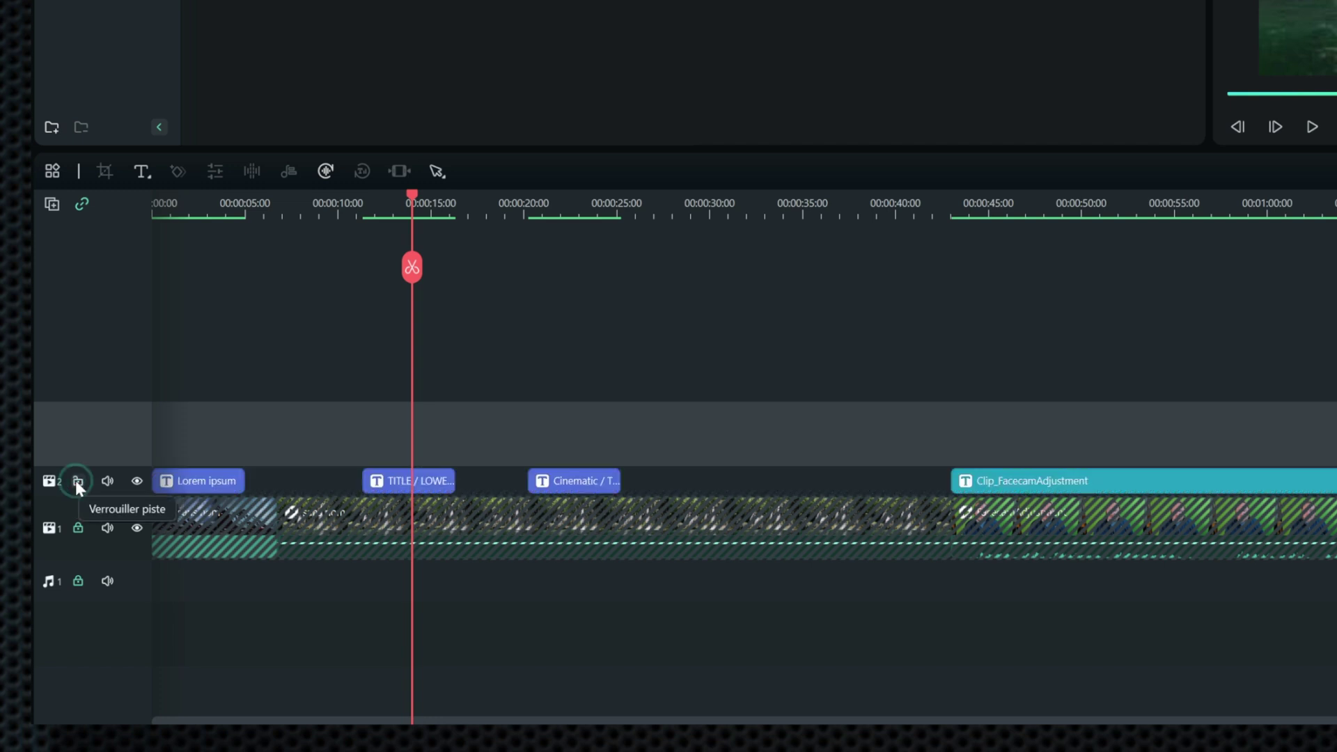
Unlock all timeline tracks together.
{"action": "left_click", "coordinate": [52, 203]}
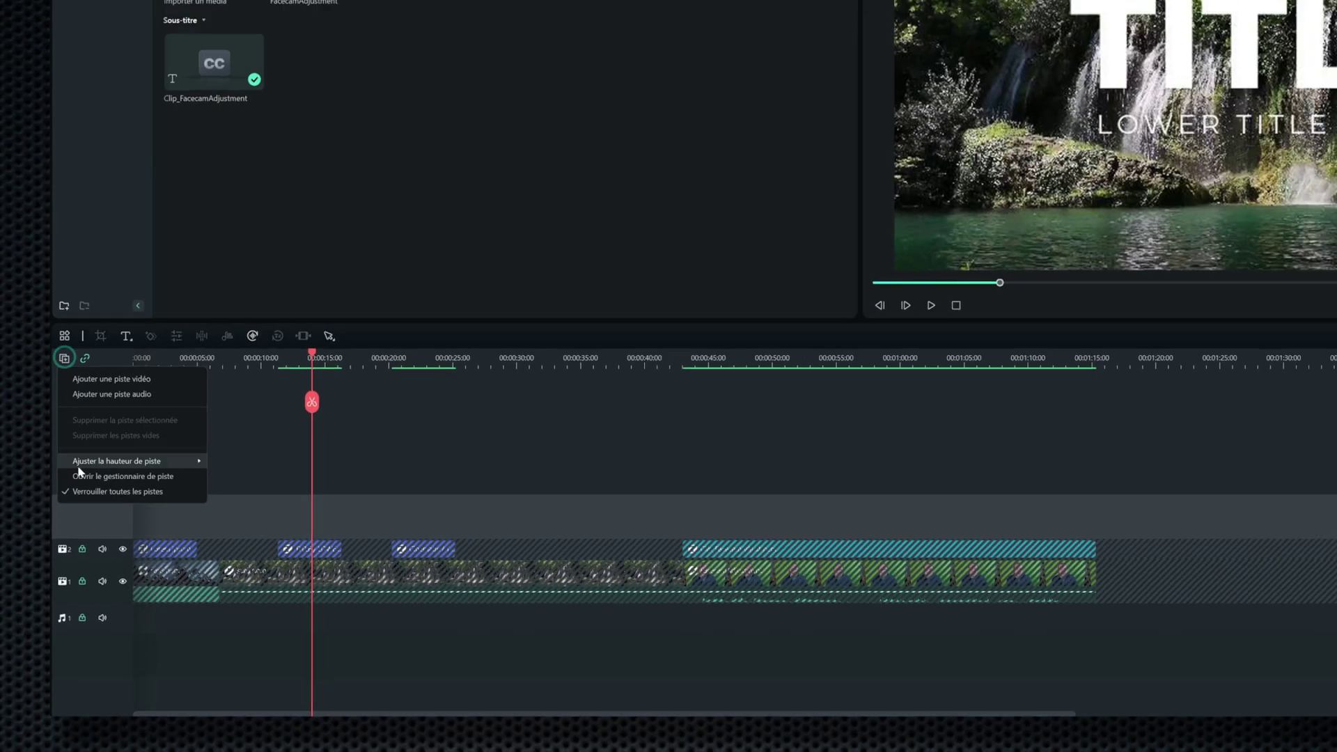
{"action": "left_click", "coordinate": [78, 396]}
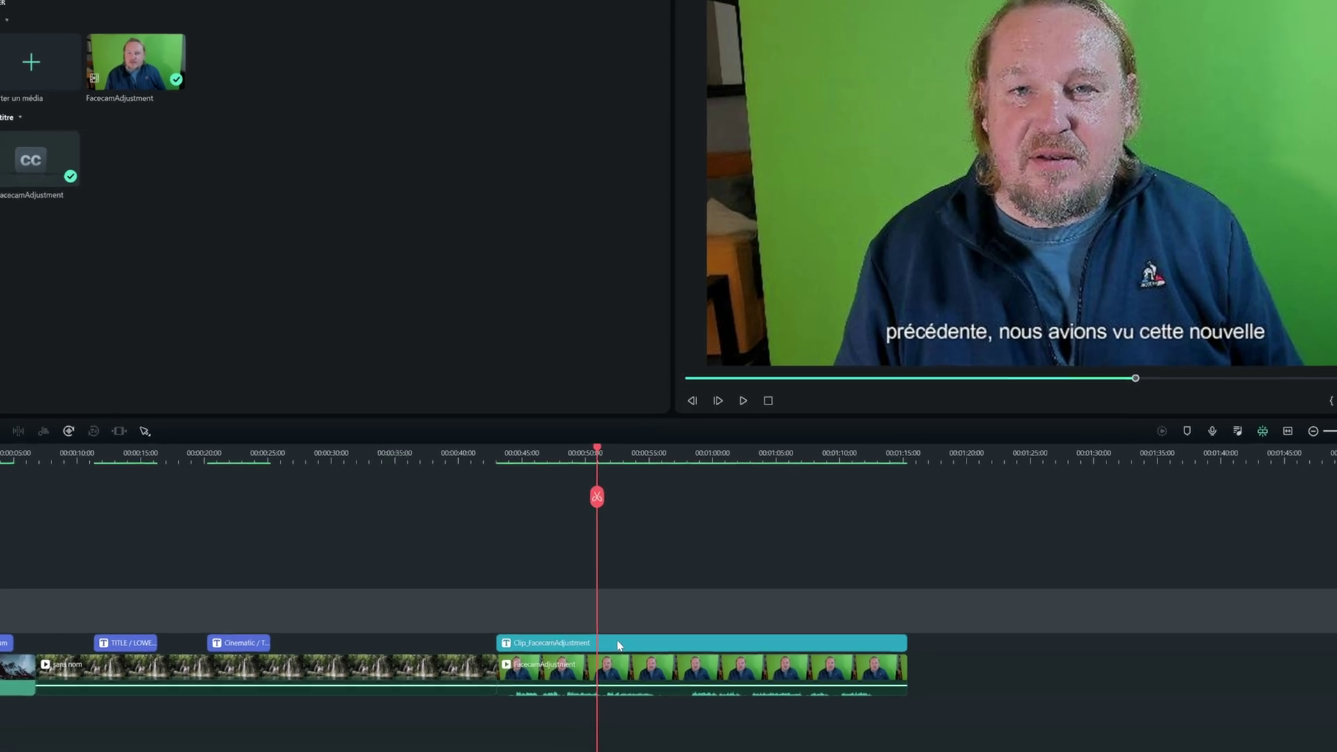
Open the advanced editor for the Clip_FacecamAdjustment subtitles and select the subtitle "aujourd'hui, nous allons voir dans la vidéo".
{"action": "right_click", "coordinate": [616, 656]}
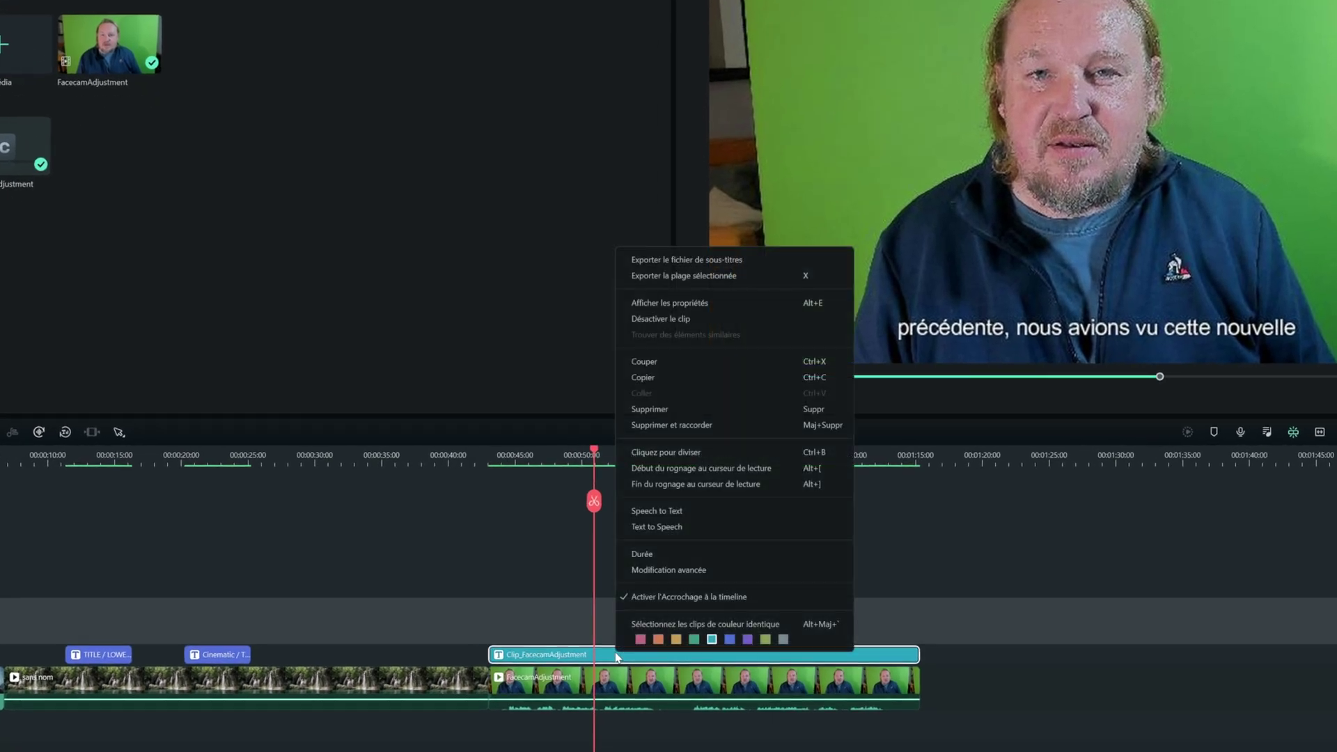
{"action": "left_click", "coordinate": [655, 571]}
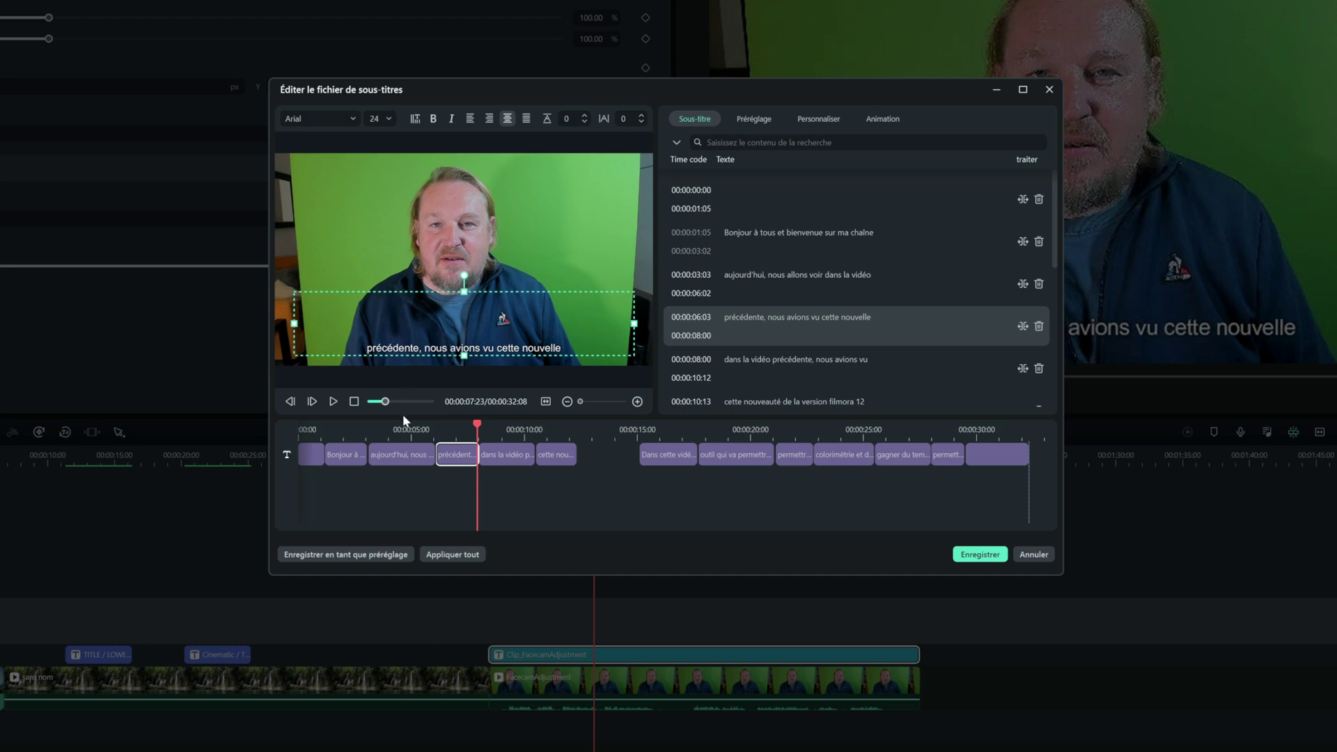
{"action": "left_click", "coordinate": [395, 461]}
Try a pink outline preset on the selected subtitle and replace it with the thin red-outlined WordArt style.
{"action": "left_click", "coordinate": [761, 121]}
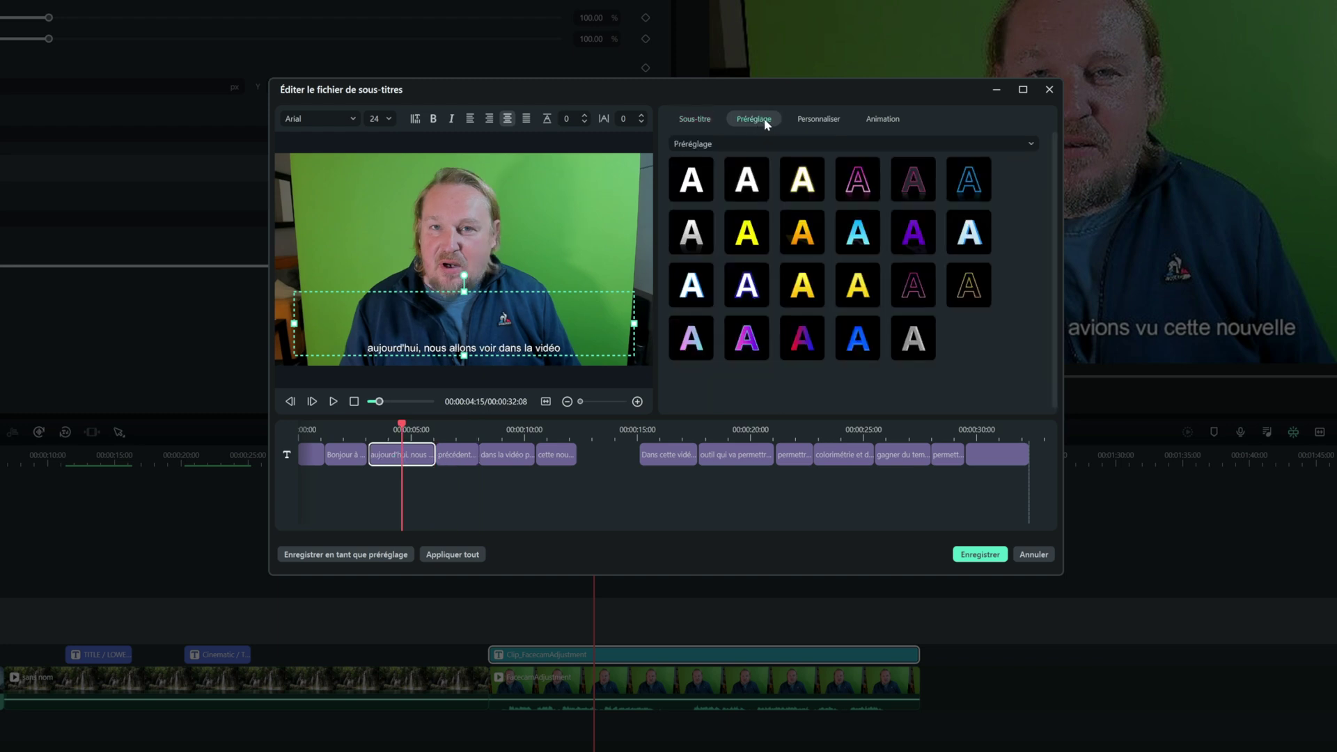
{"action": "left_click", "coordinate": [859, 187]}
{"action": "left_click", "coordinate": [738, 142]}
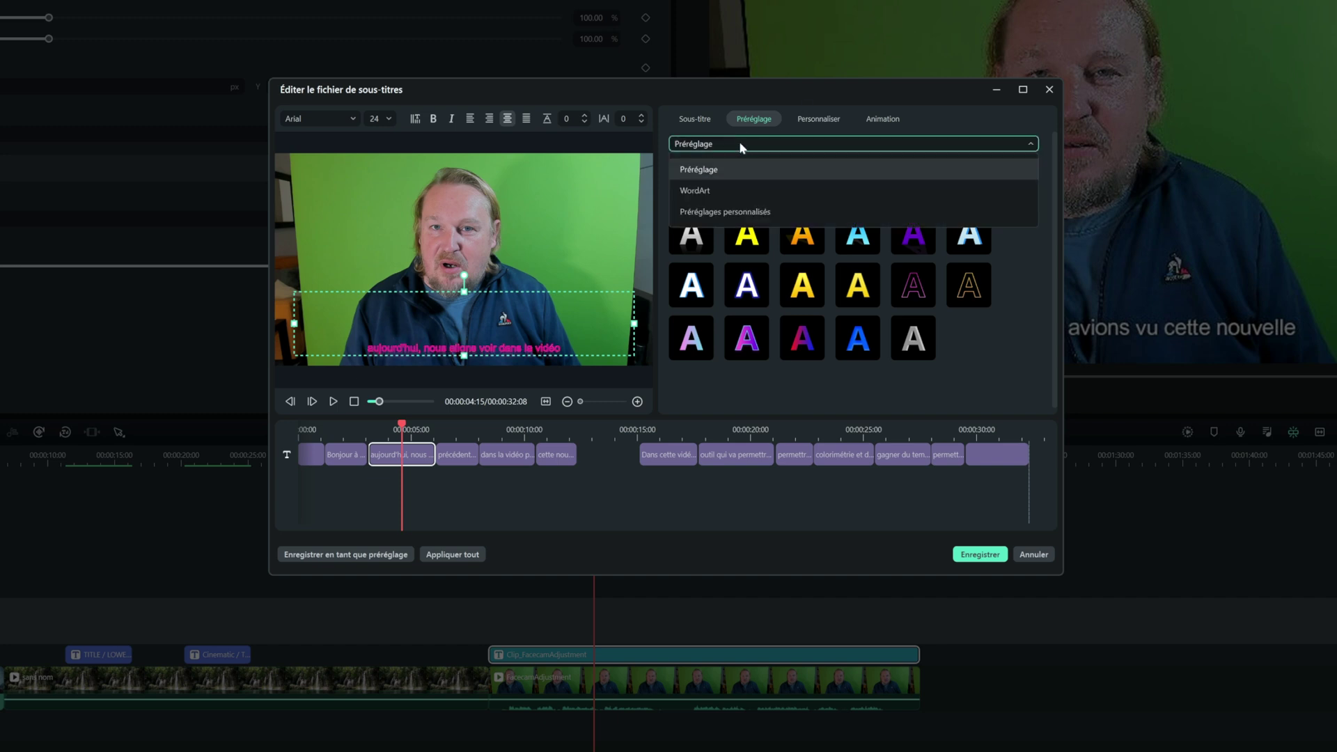
{"action": "left_click", "coordinate": [705, 191]}
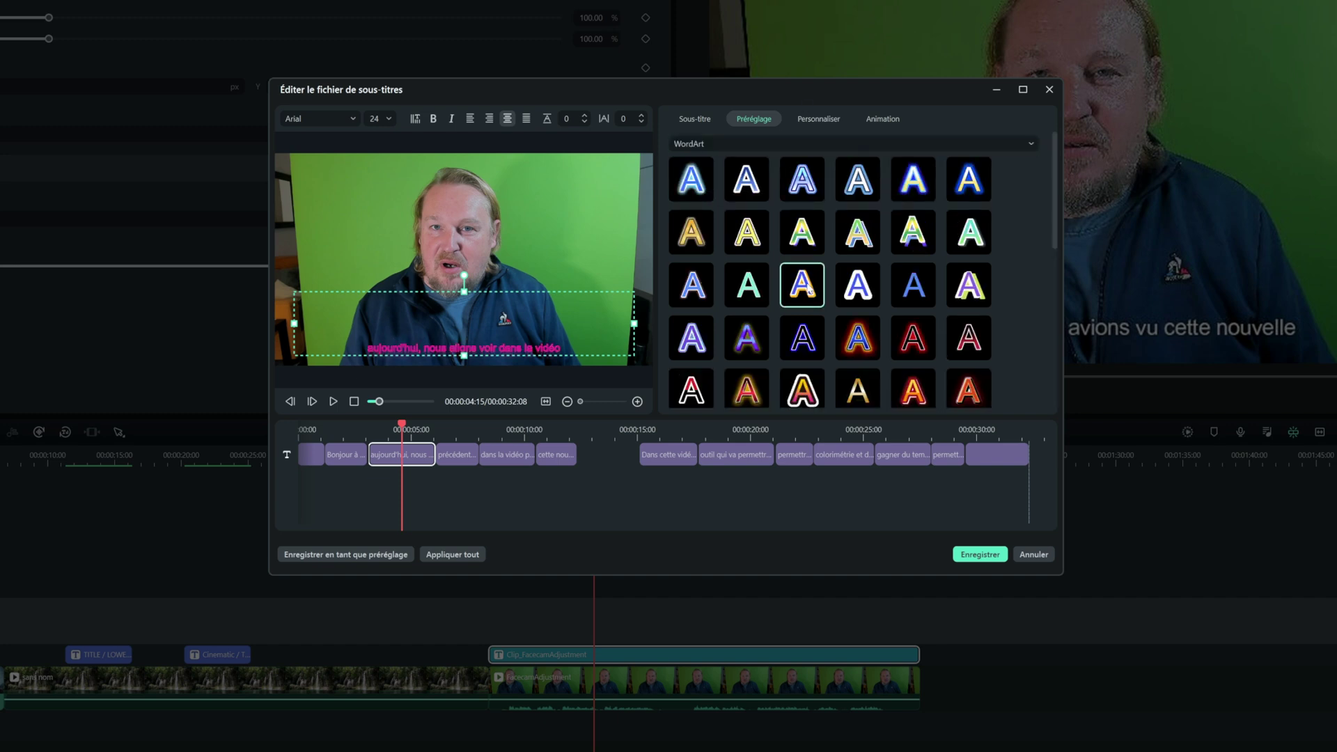
{"action": "left_click", "coordinate": [803, 337]}
{"action": "left_click", "coordinate": [969, 338]}
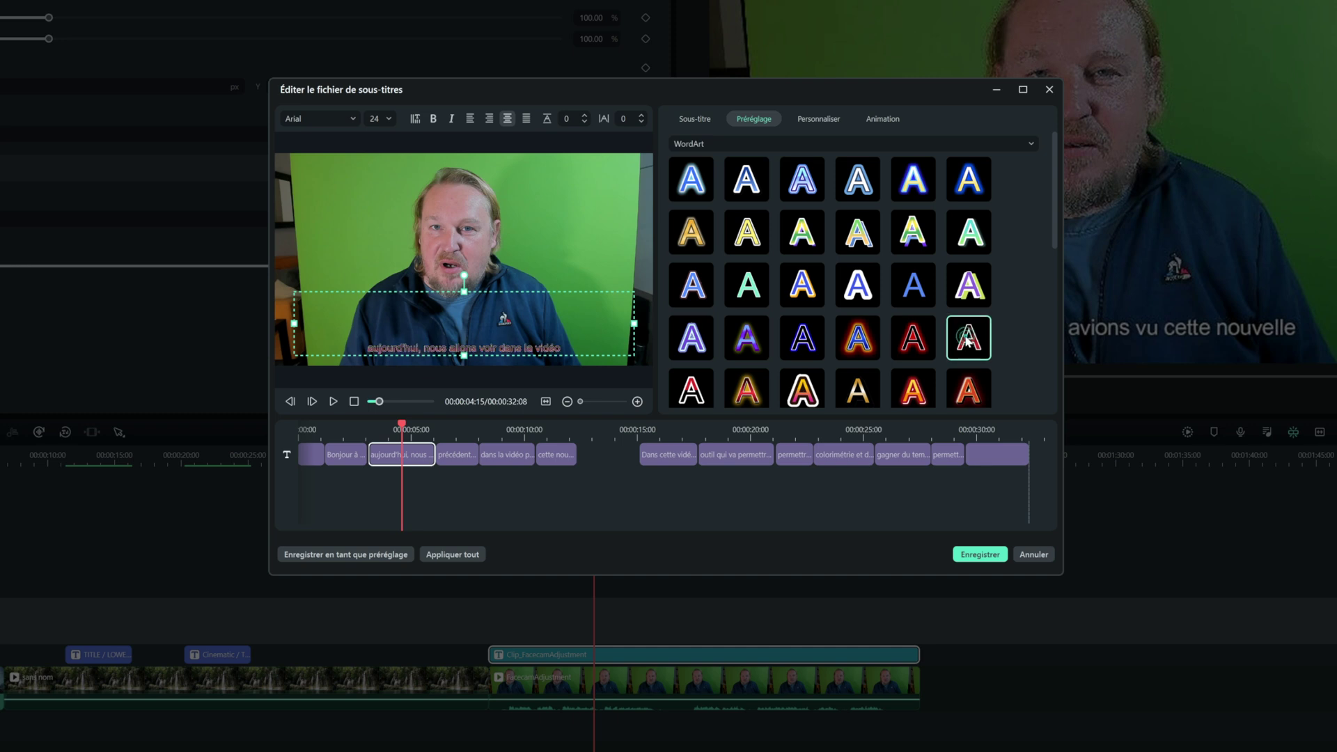
Look through the personal presets and the text customization settings of the selected subtitle.
{"action": "left_click", "coordinate": [727, 142]}
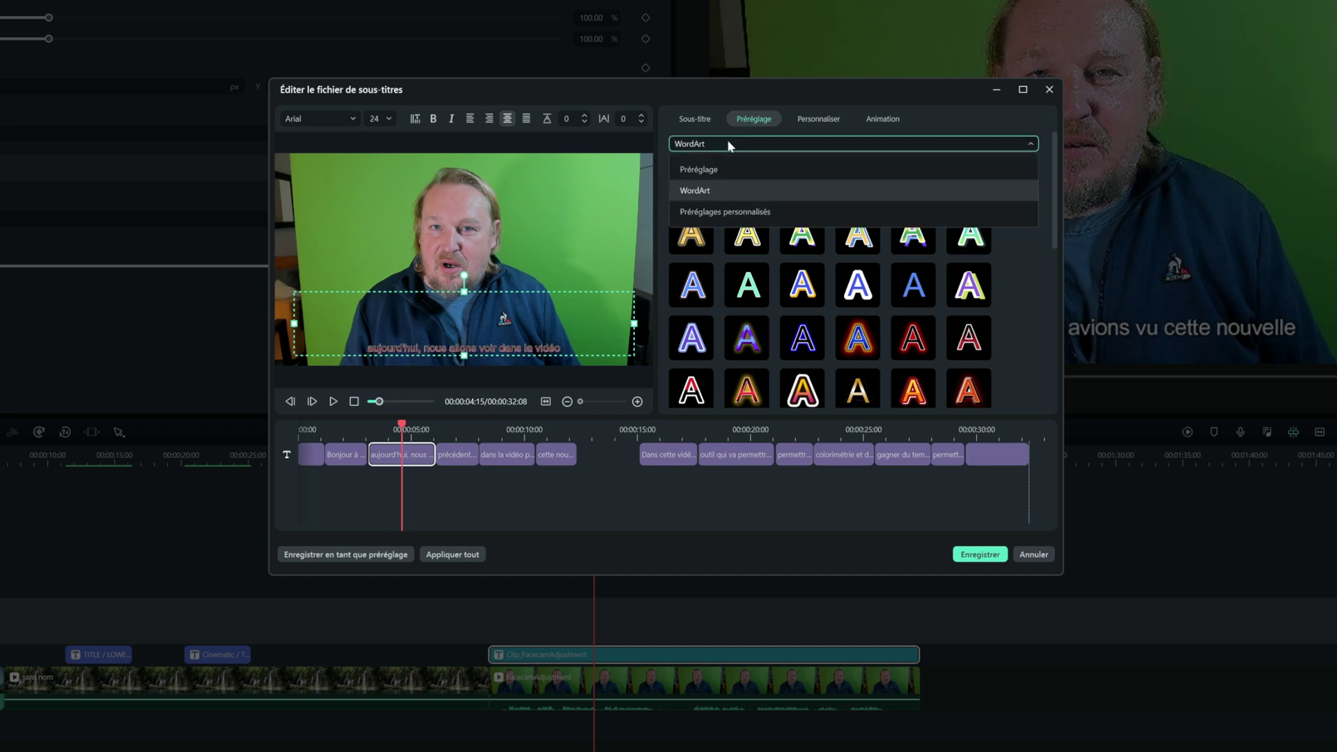
{"action": "left_click", "coordinate": [740, 211]}
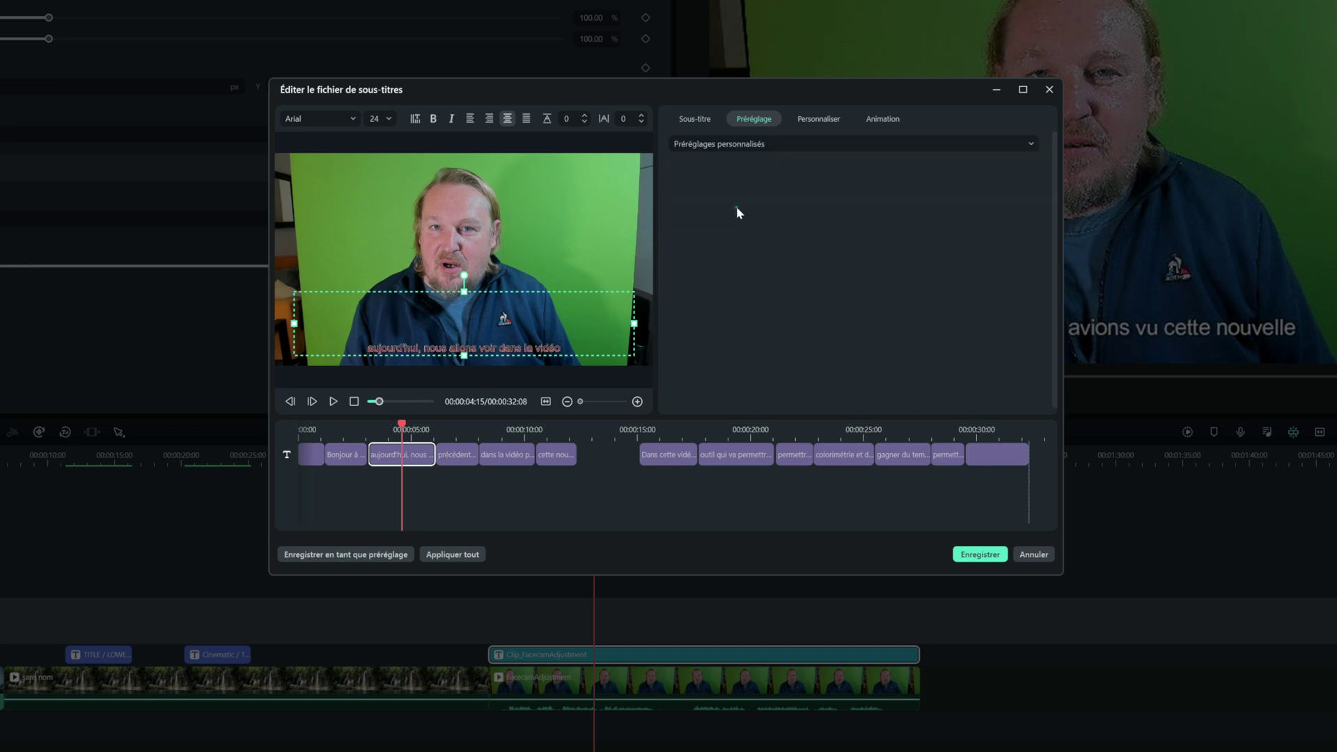
{"action": "left_click", "coordinate": [819, 118]}
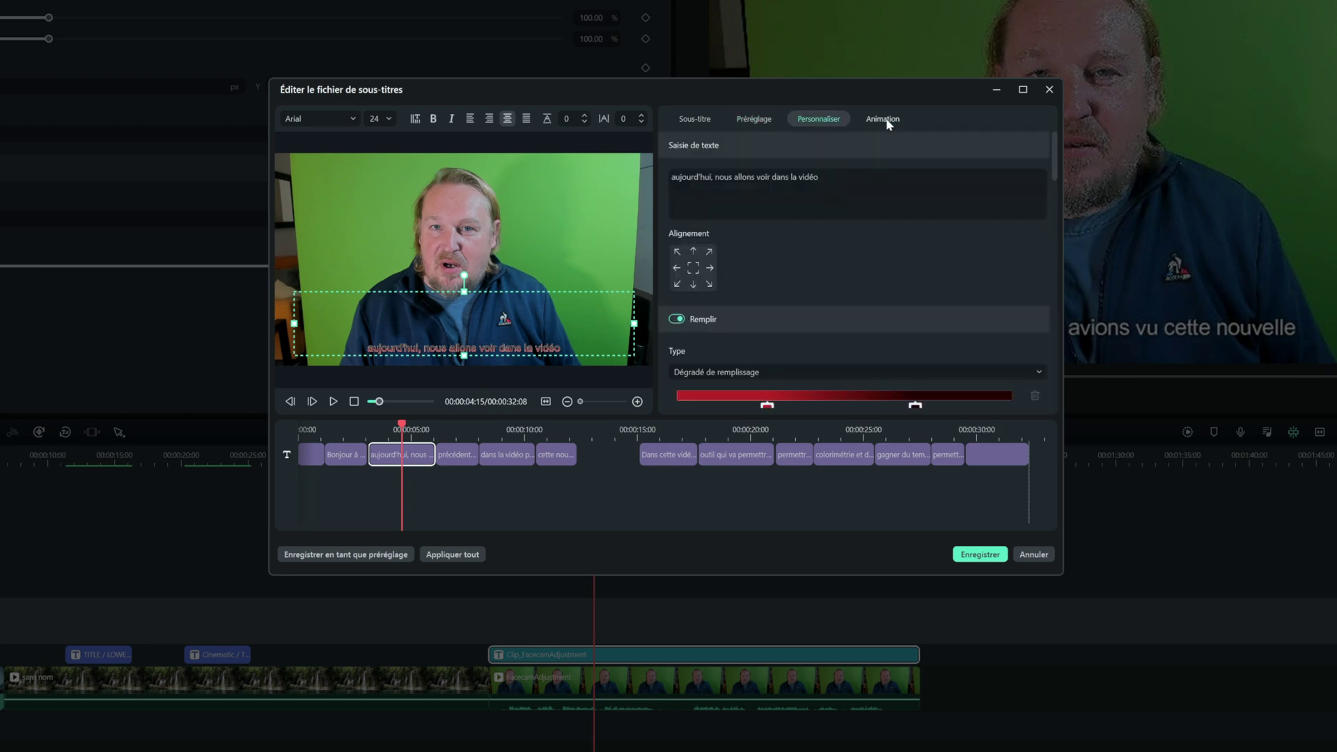
Give the selected subtitle the Typographe animation and apply its styling to all subtitles.
{"action": "left_click", "coordinate": [885, 123]}
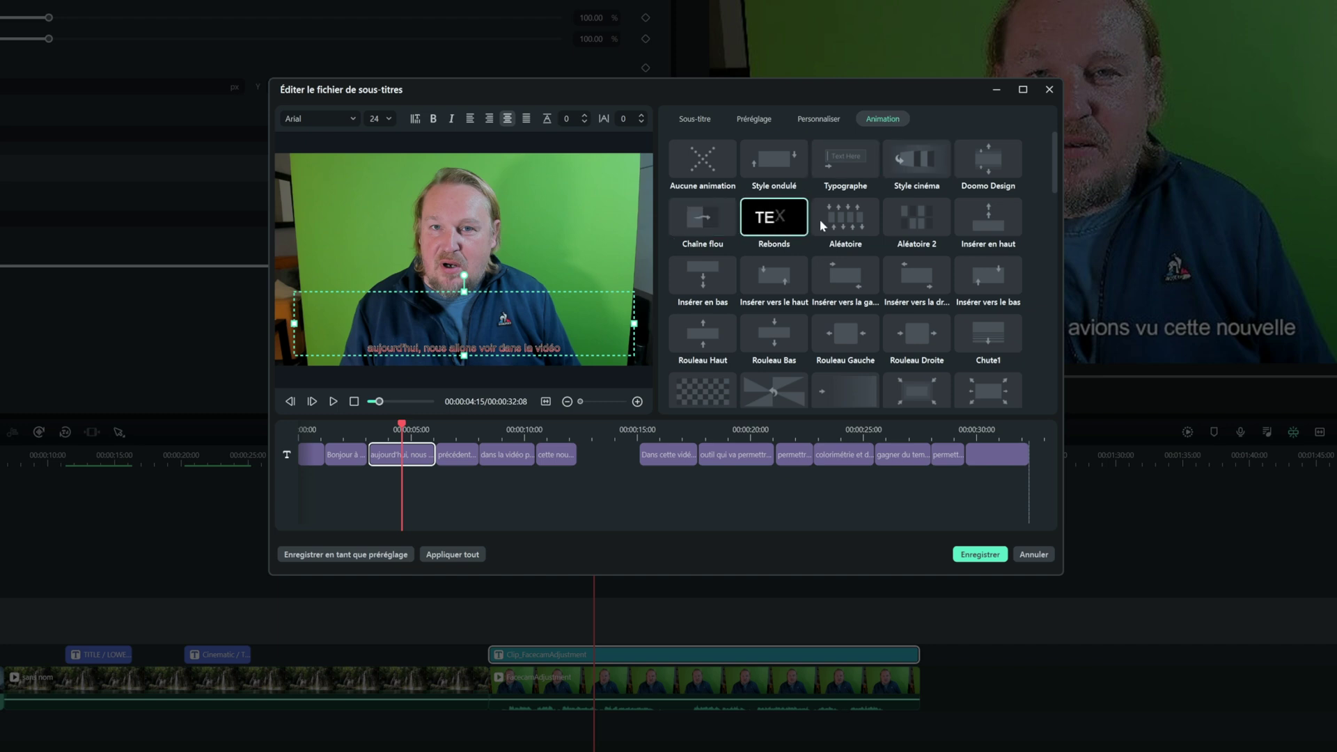
{"action": "left_click", "coordinate": [829, 158]}
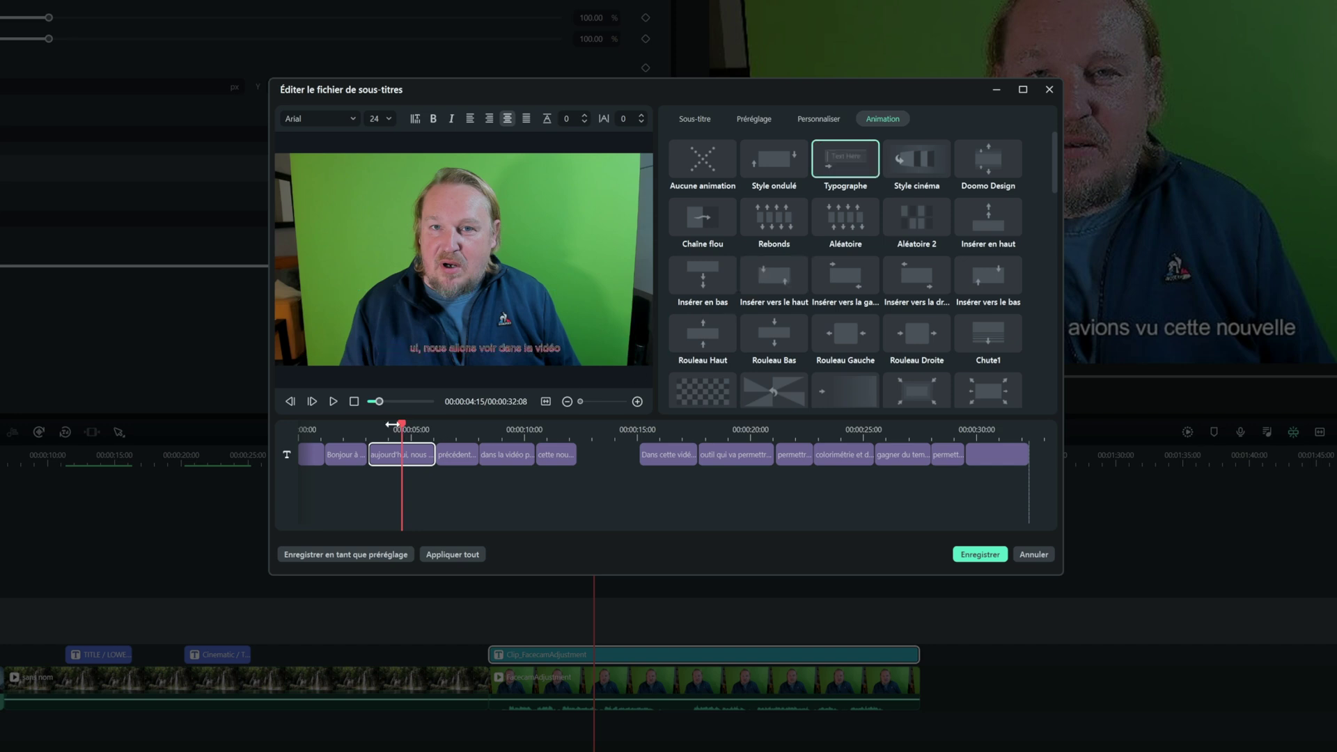
{"action": "mouse_move", "coordinate": [401, 426]}
{"action": "left_mouse_down"}
{"action": "mouse_move", "coordinate": [343, 427]}
{"action": "mouse_move", "coordinate": [403, 427]}
{"action": "left_mouse_up"}
{"action": "left_click", "coordinate": [449, 555]}
Play the subtitles from 00:00:06:03 to check their style and animation.
{"action": "left_click_drag", "start_coordinate": [403, 426], "coordinate": [436, 423]}
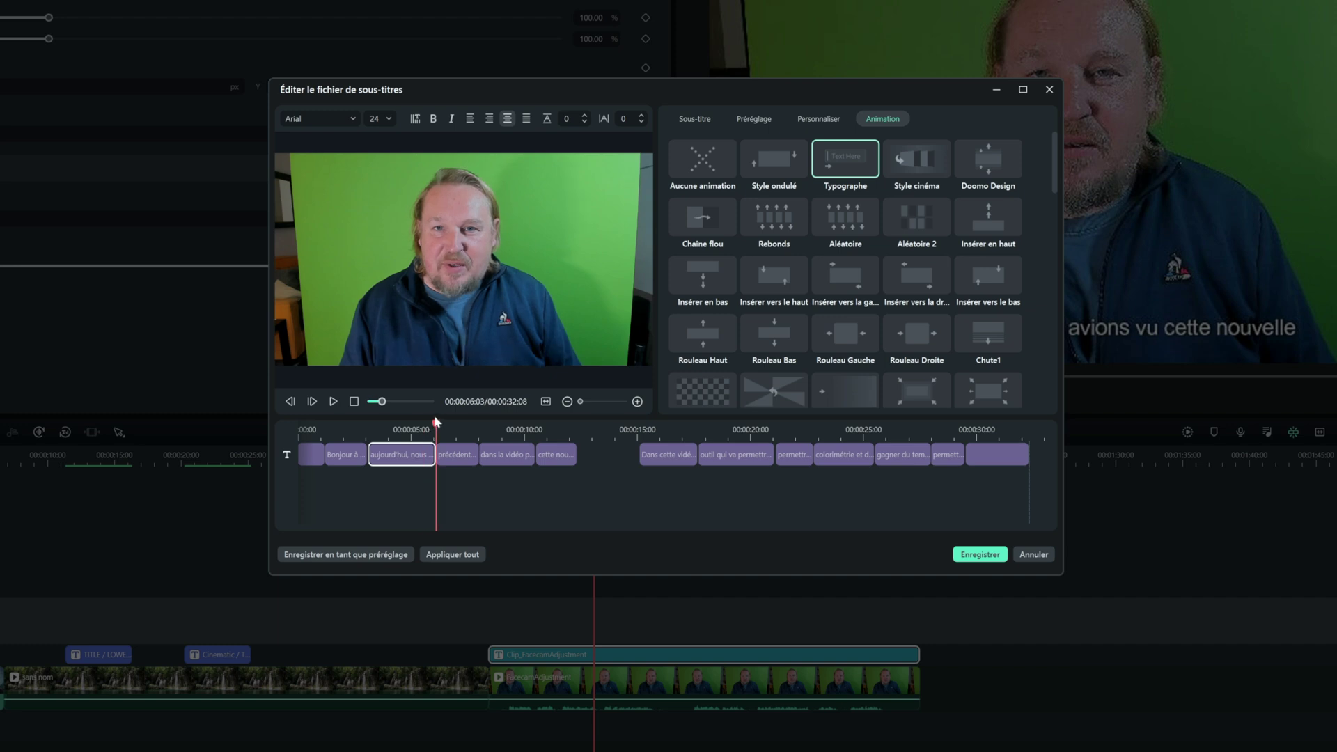
{"action": "key", "text": "space"}
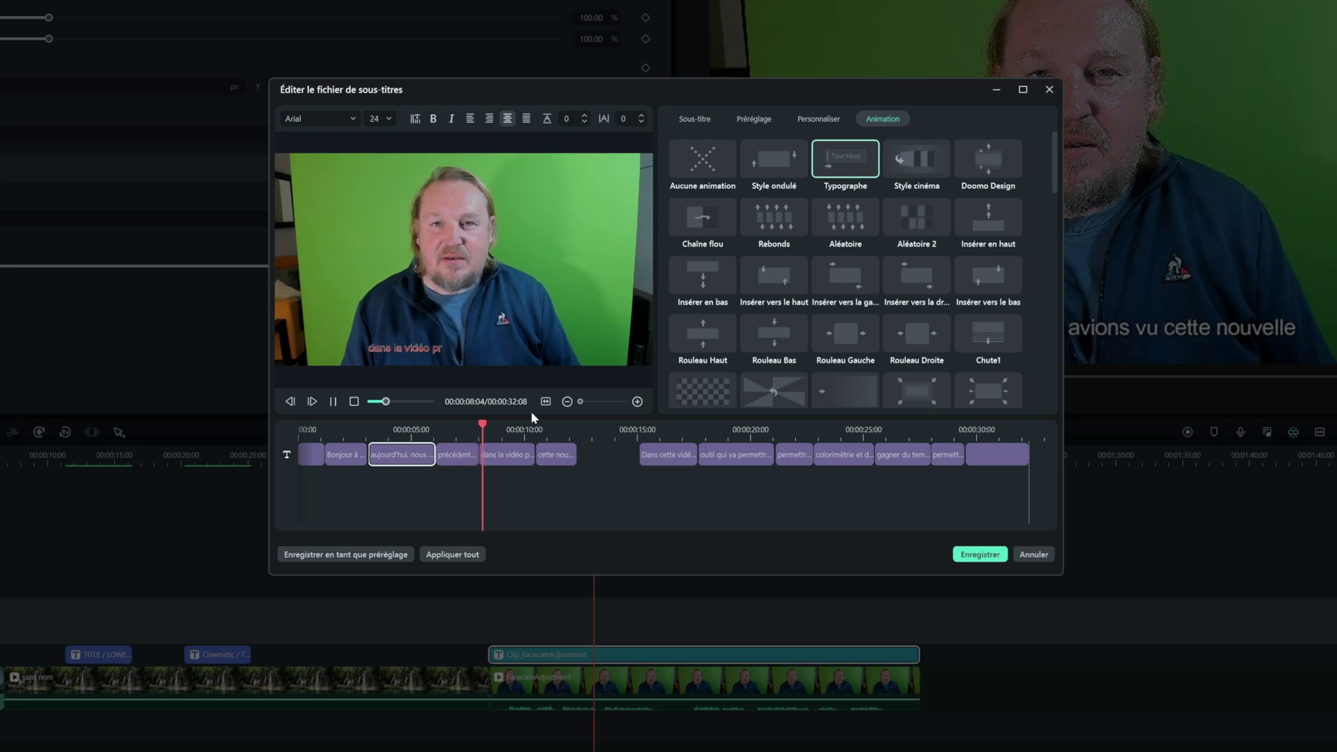
{"action": "key", "text": "space"}
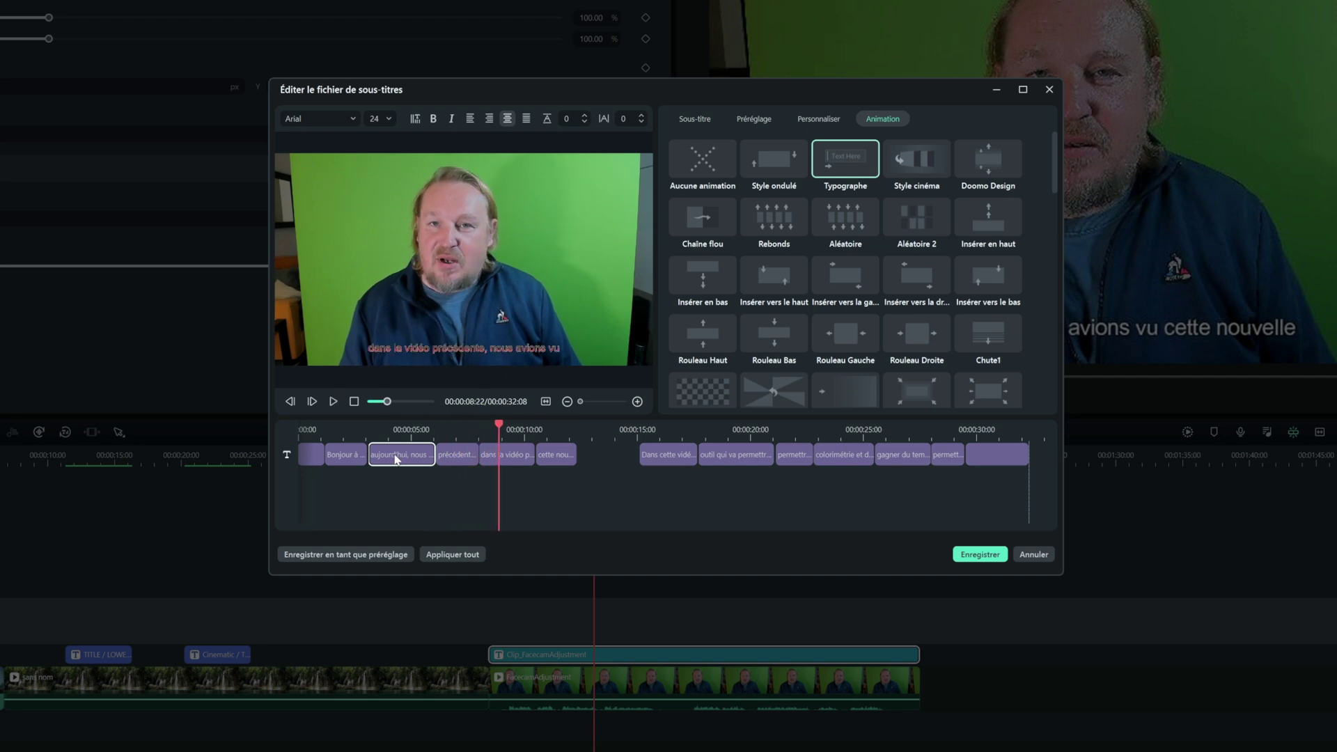
Merge the "Bonjour à tous et bienvenue sur ma chaîne" subtitle with the "aujourd'hui, nous allons voir dans la vidéo" one.
{"action": "left_click", "coordinate": [350, 456], "text": "ctrl"}
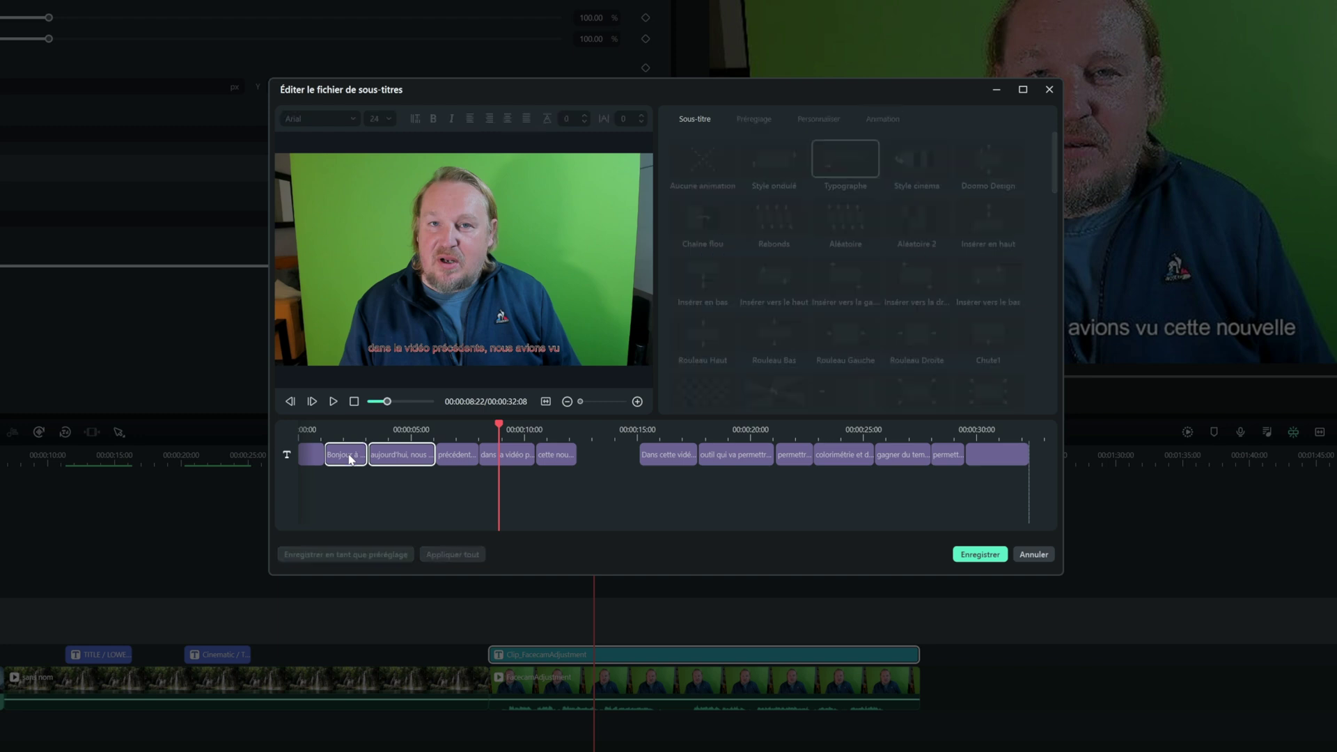
{"action": "left_click", "coordinate": [703, 123]}
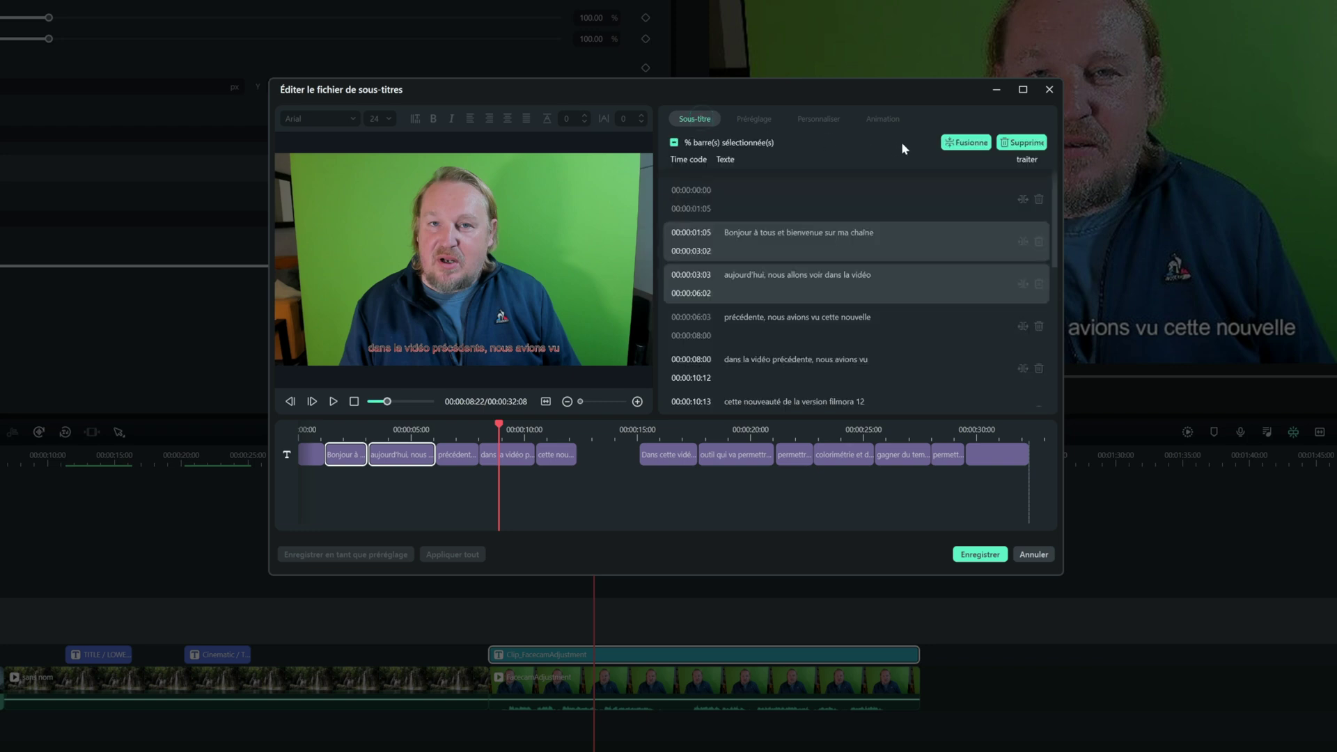
{"action": "left_click", "coordinate": [966, 143]}
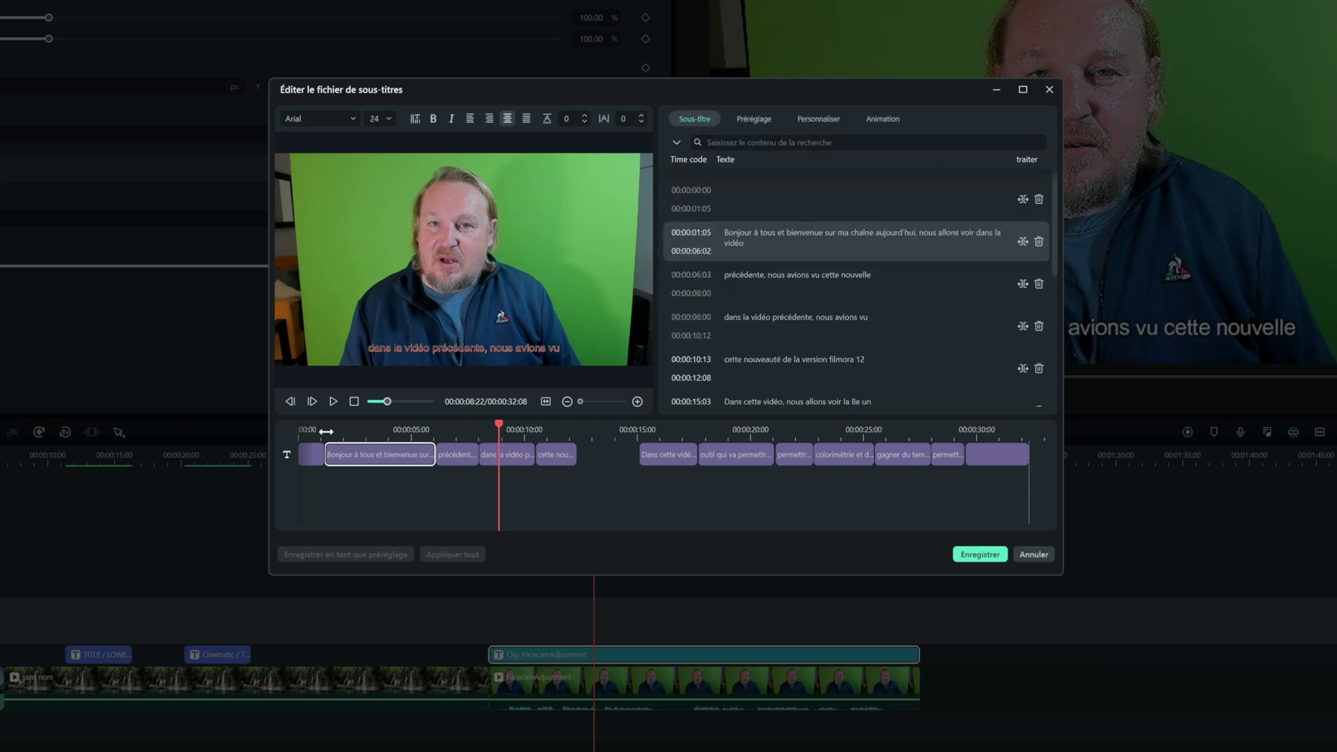
Split the subtitle "outil qui va permettre un outil qui va" at 00:00:19:09.
{"action": "left_click_drag", "start_coordinate": [499, 427], "coordinate": [510, 427]}
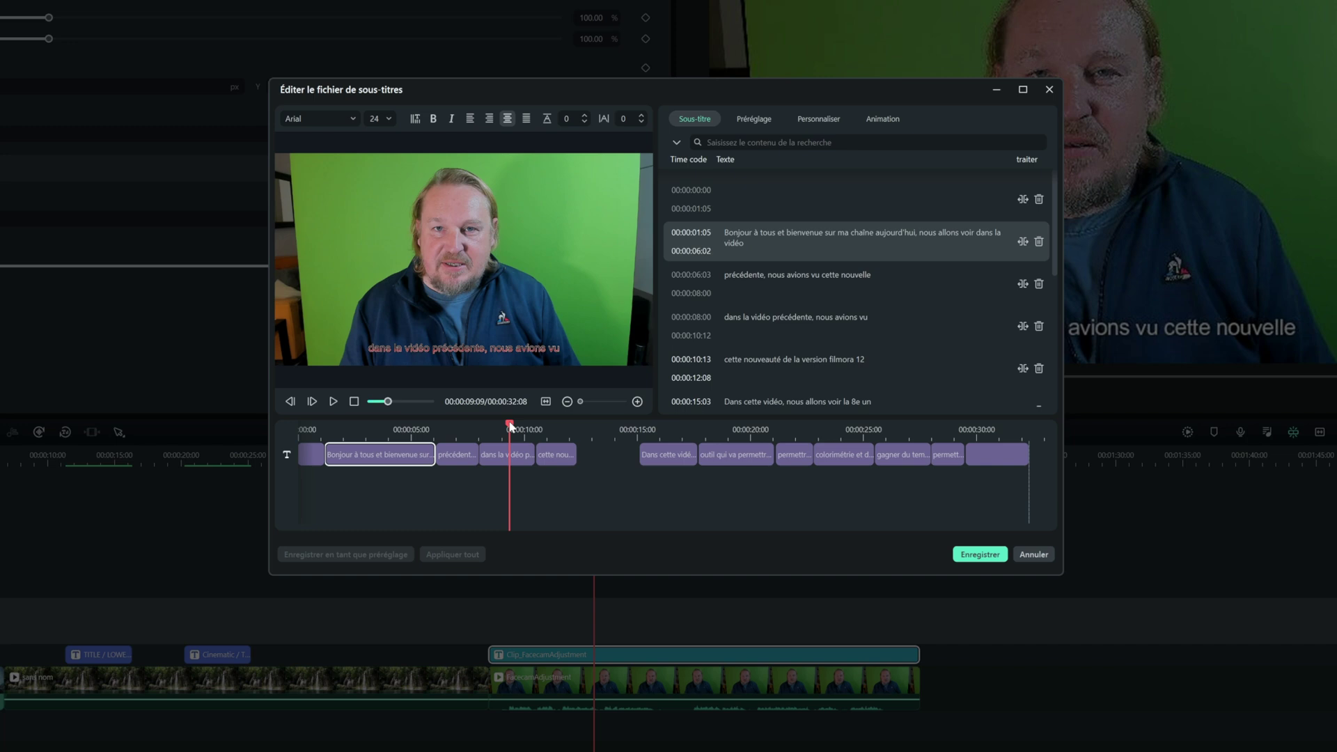
{"action": "left_click_drag", "start_coordinate": [511, 427], "coordinate": [734, 427]}
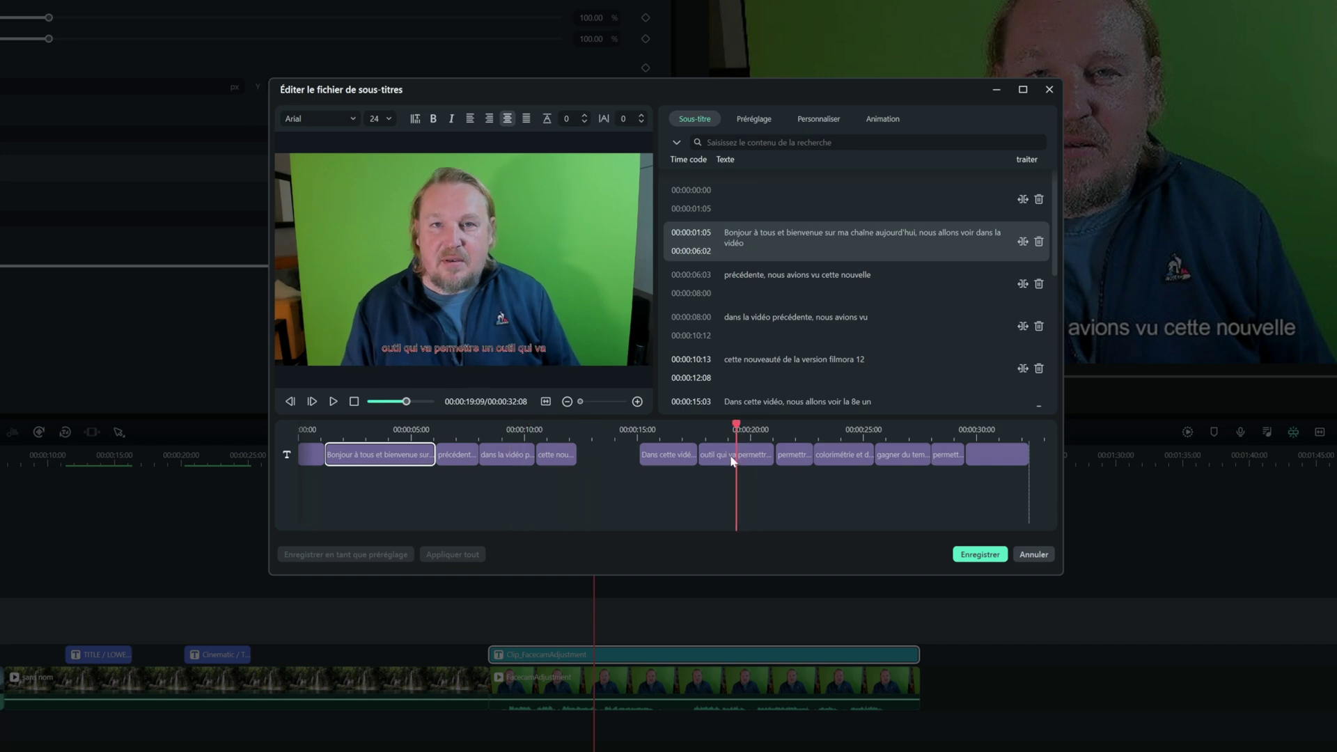
{"action": "left_click", "coordinate": [731, 459]}
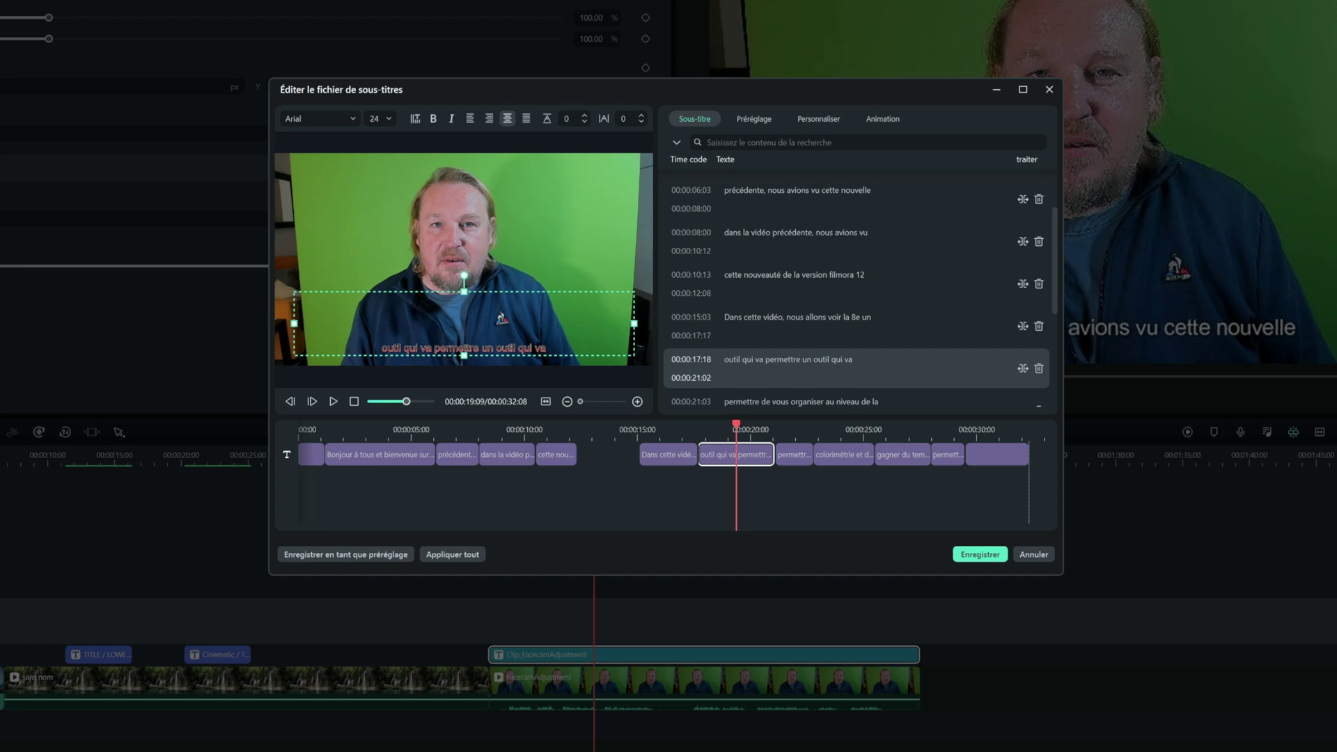
{"action": "left_click", "coordinate": [1021, 369]}
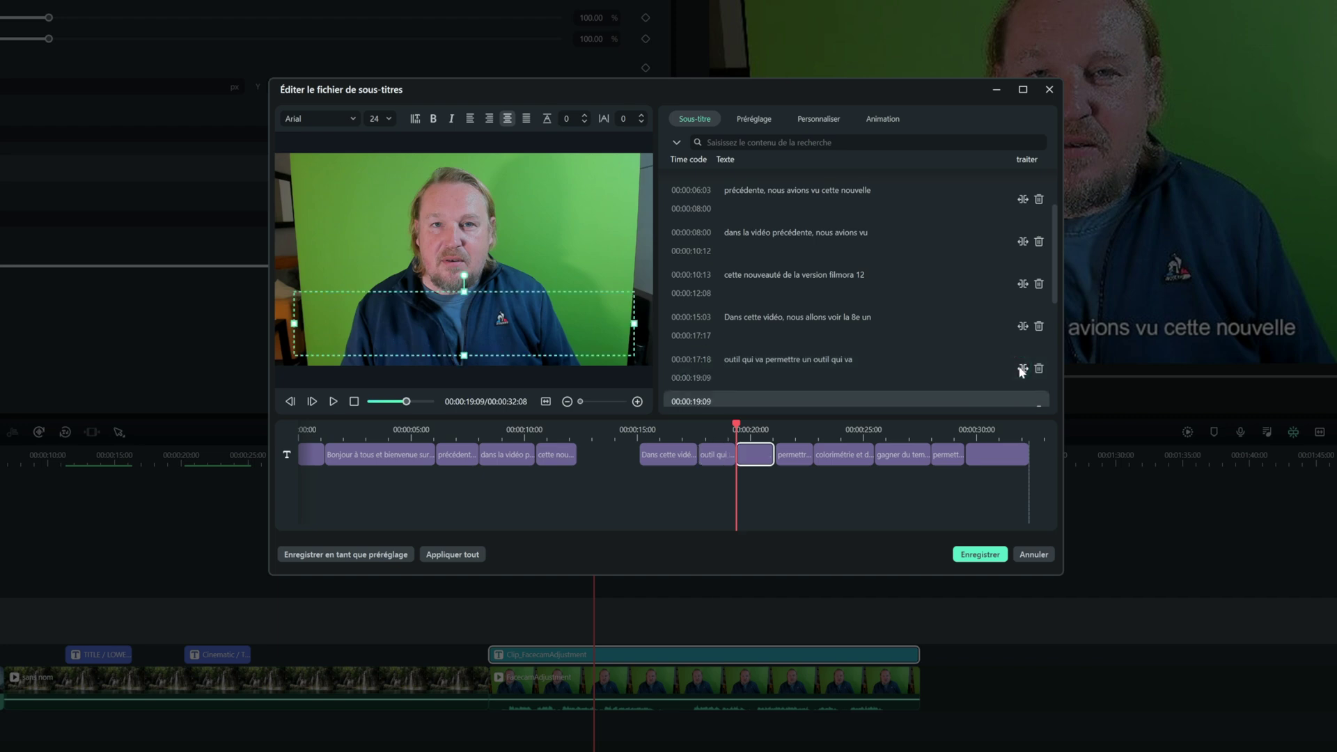
Enter "texte" in the empty subtitle starting at 00:00:19:09 and save the subtitle file.
{"action": "mouse_move", "coordinate": [736, 425]}
{"action": "left_mouse_down"}
{"action": "mouse_move", "coordinate": [716, 426]}
{"action": "mouse_move", "coordinate": [748, 426]}
{"action": "mouse_move", "coordinate": [715, 426]}
{"action": "left_mouse_up"}
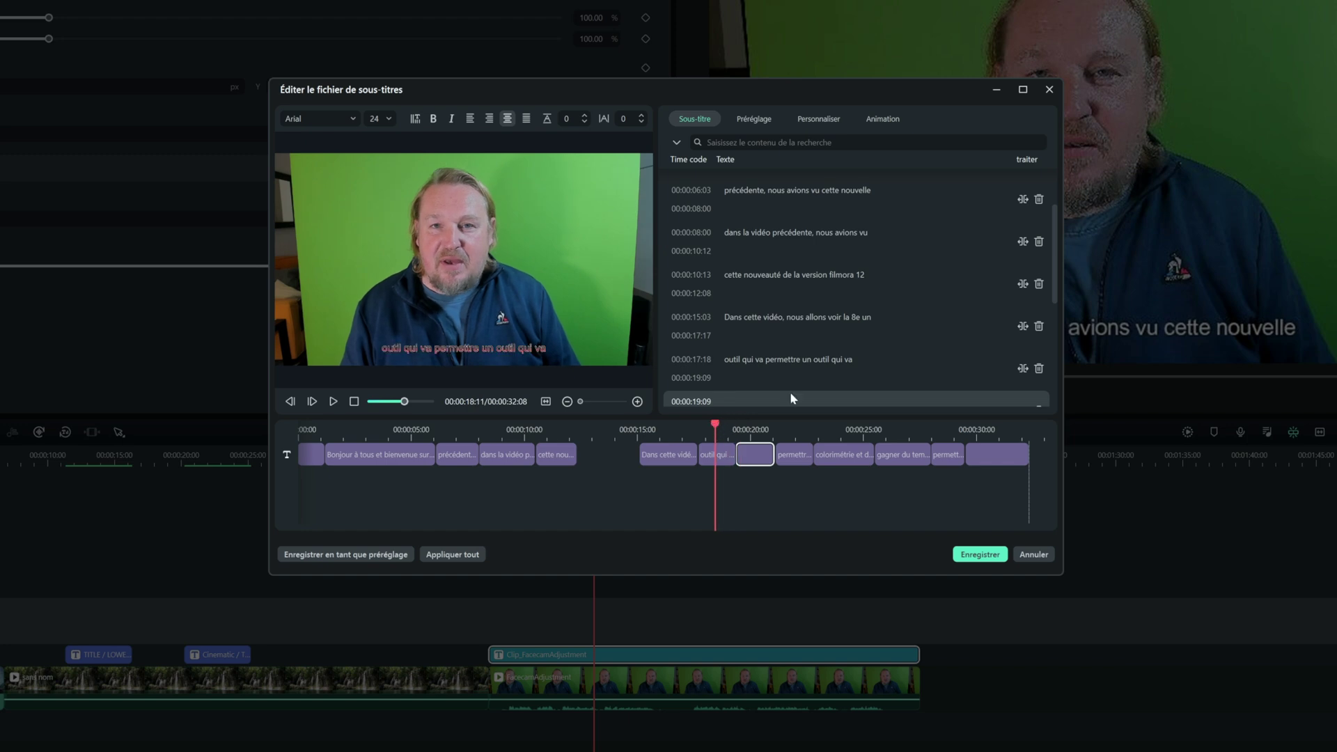
{"action": "left_click", "coordinate": [791, 398]}
{"action": "left_click", "coordinate": [771, 370]}
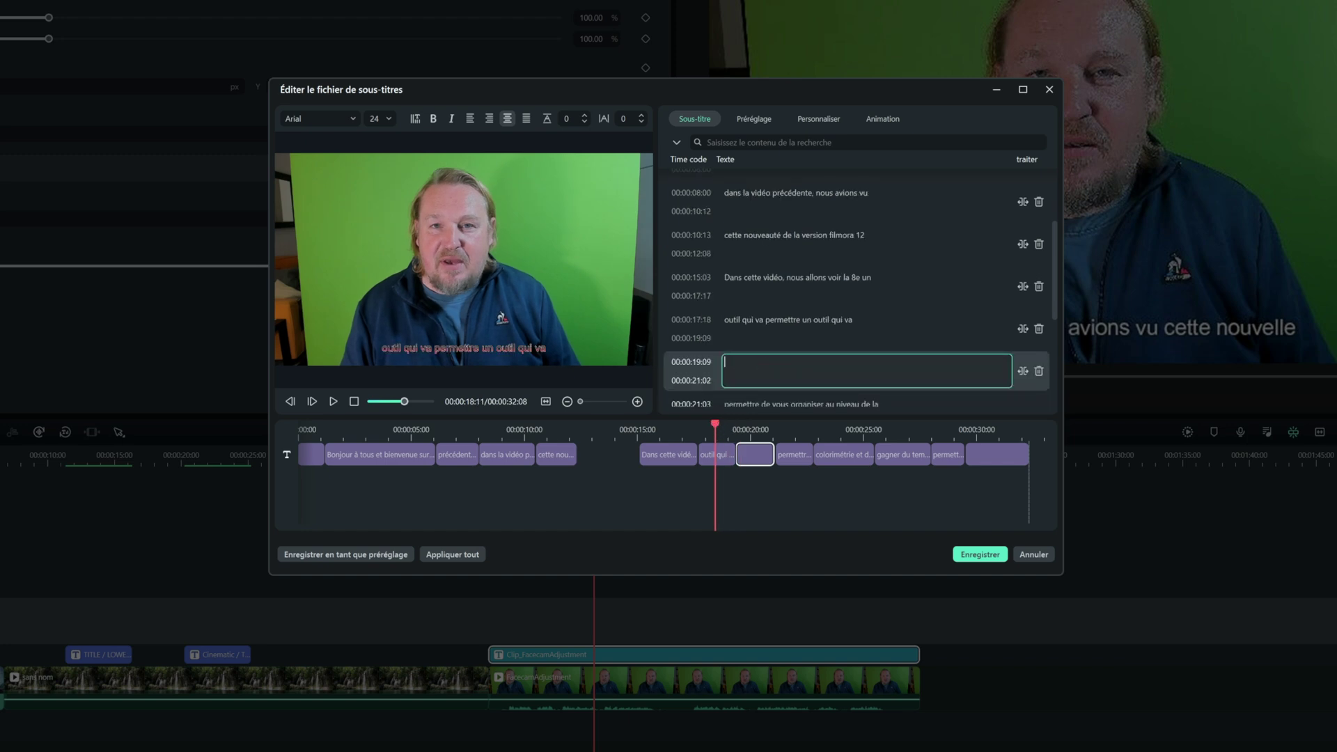
{"action": "type", "text": "texte"}
{"action": "left_click", "coordinate": [799, 474]}
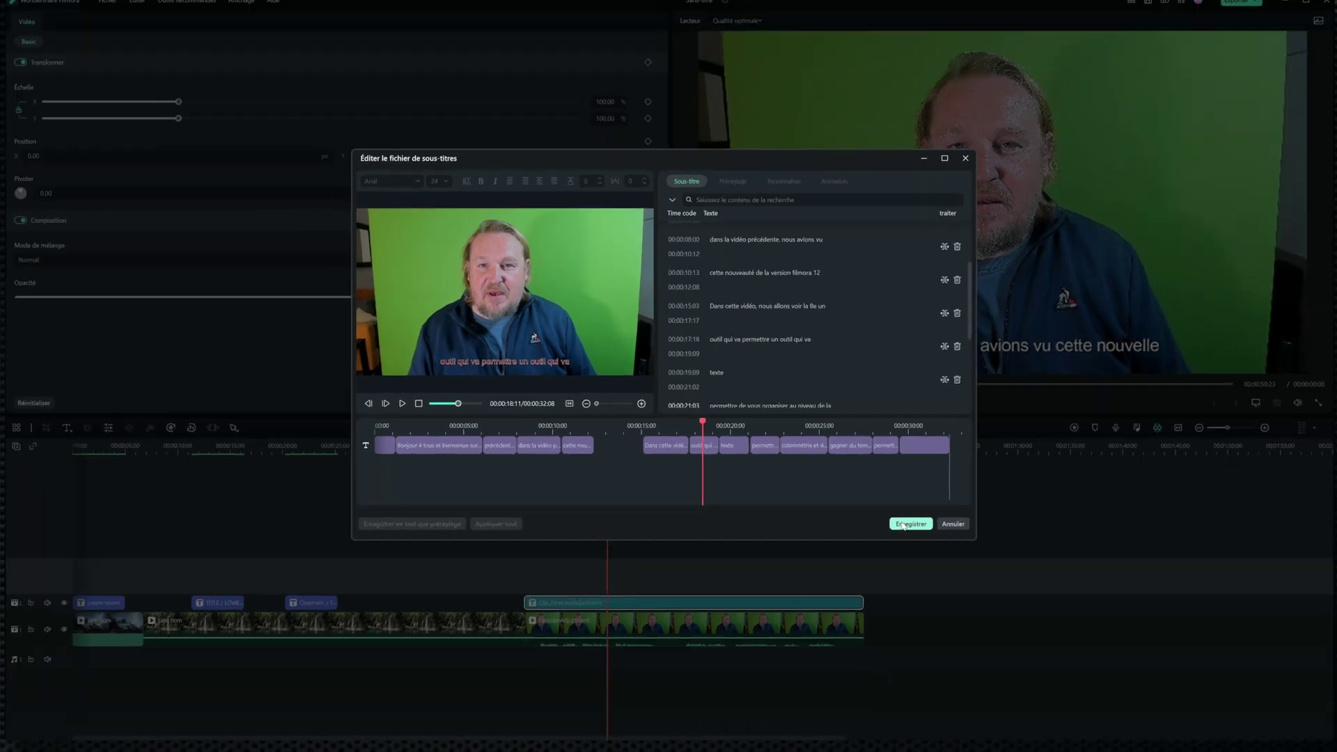
{"action": "left_click", "coordinate": [904, 524]}
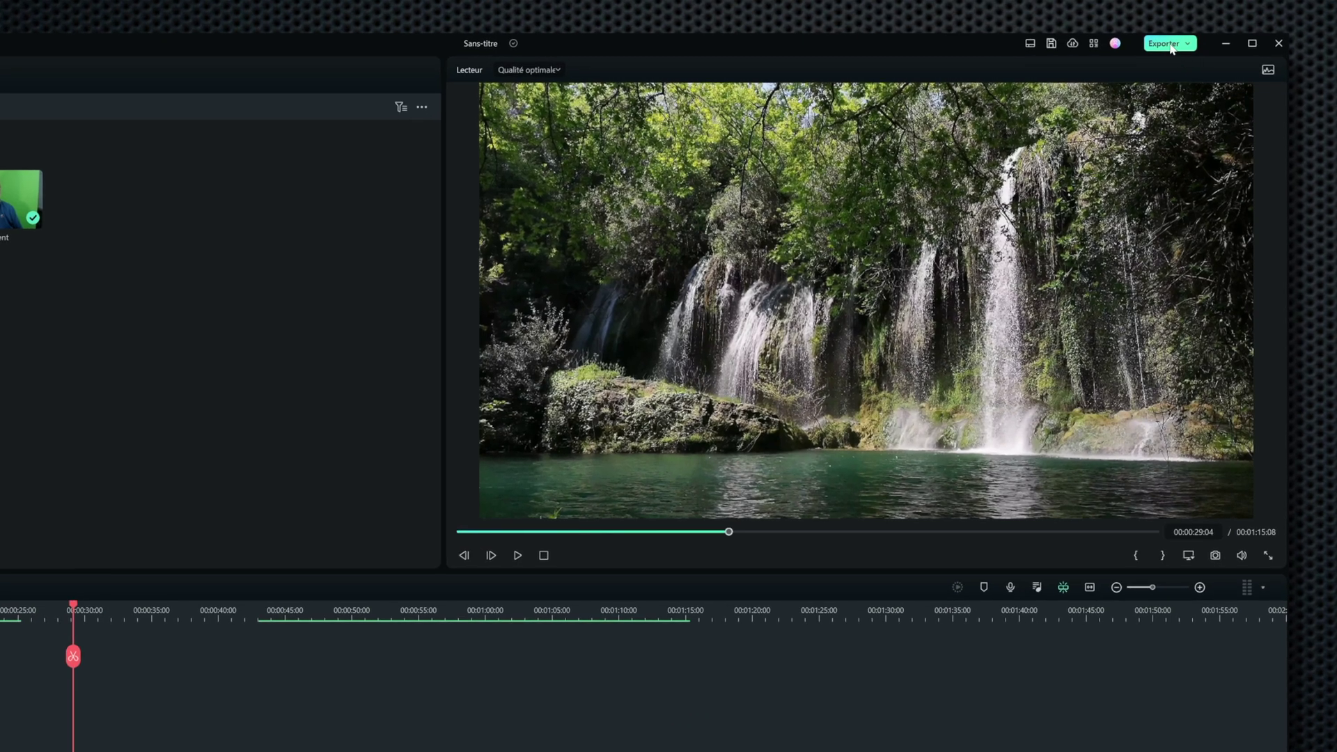
Open the export settings and set the waterfall frame with the CINEMATIC title as the video's thumbnail.
{"action": "left_click", "coordinate": [1170, 45]}
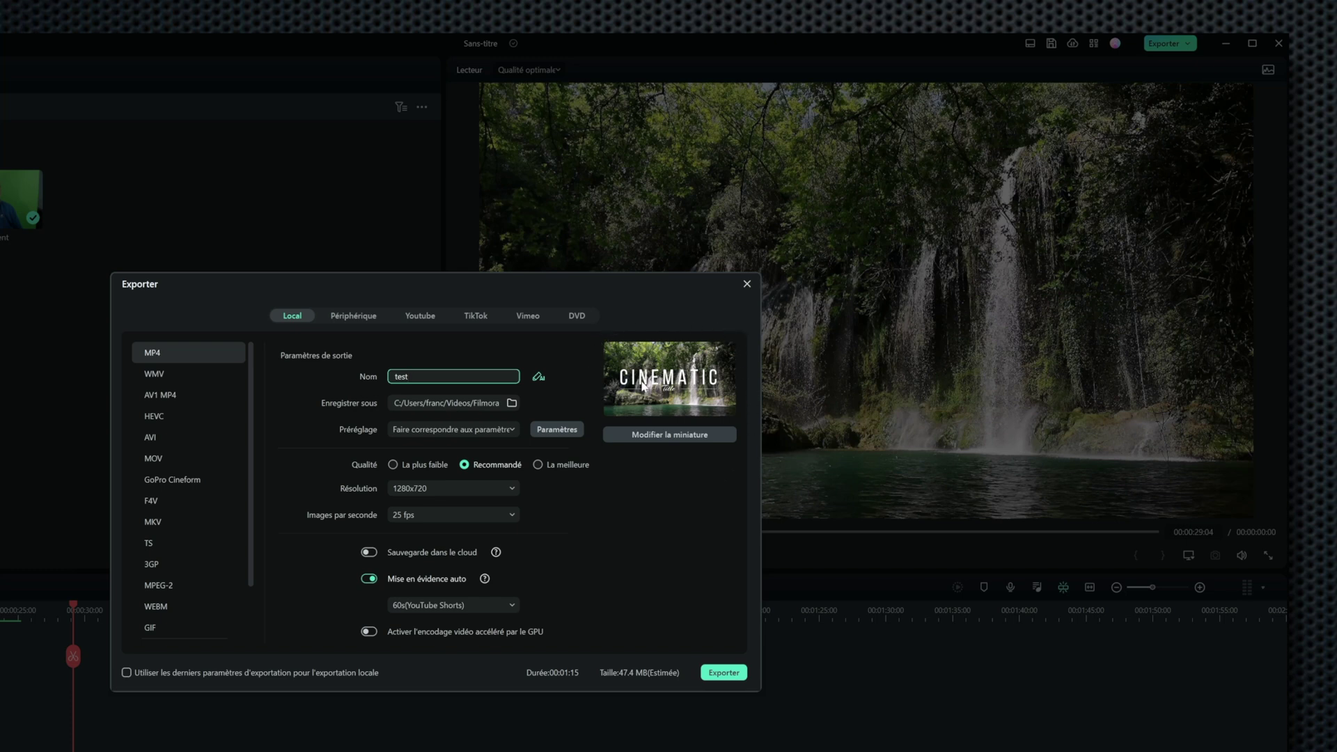
{"action": "left_click", "coordinate": [670, 435]}
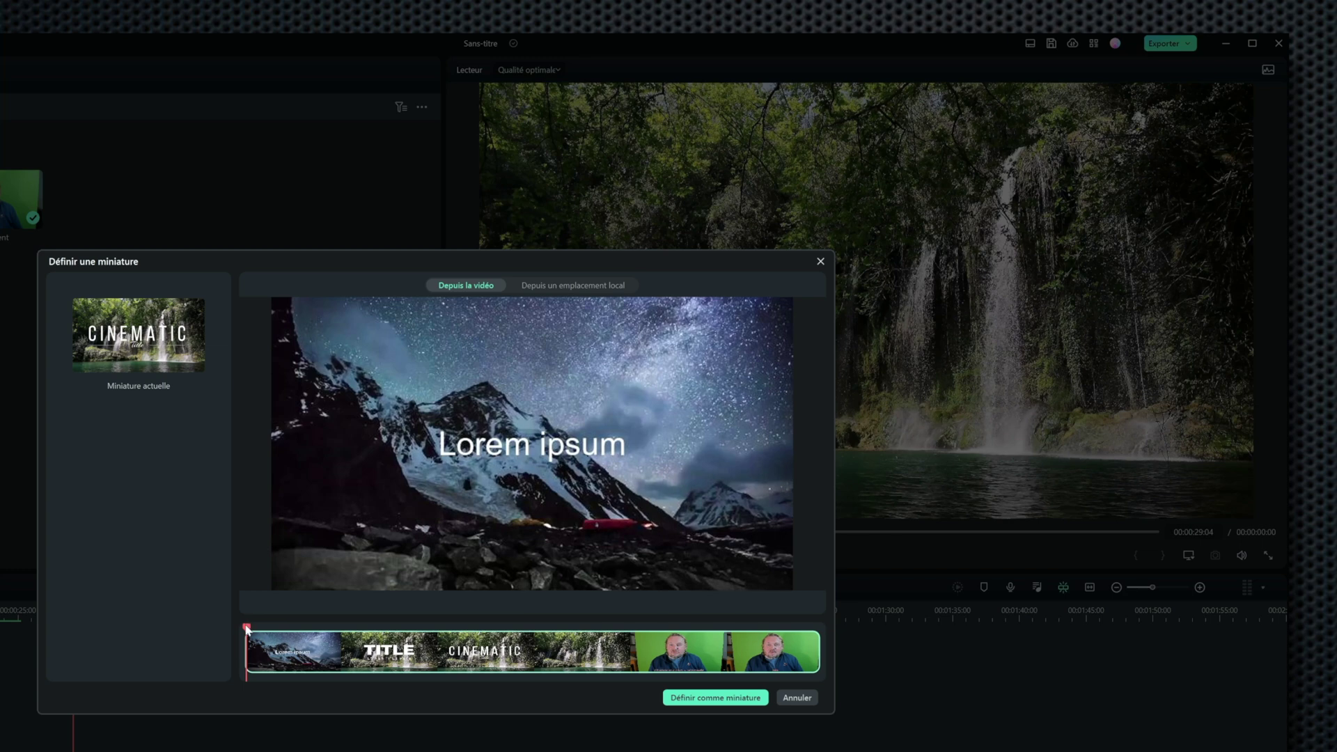
{"action": "left_click_drag", "start_coordinate": [247, 631], "coordinate": [415, 644]}
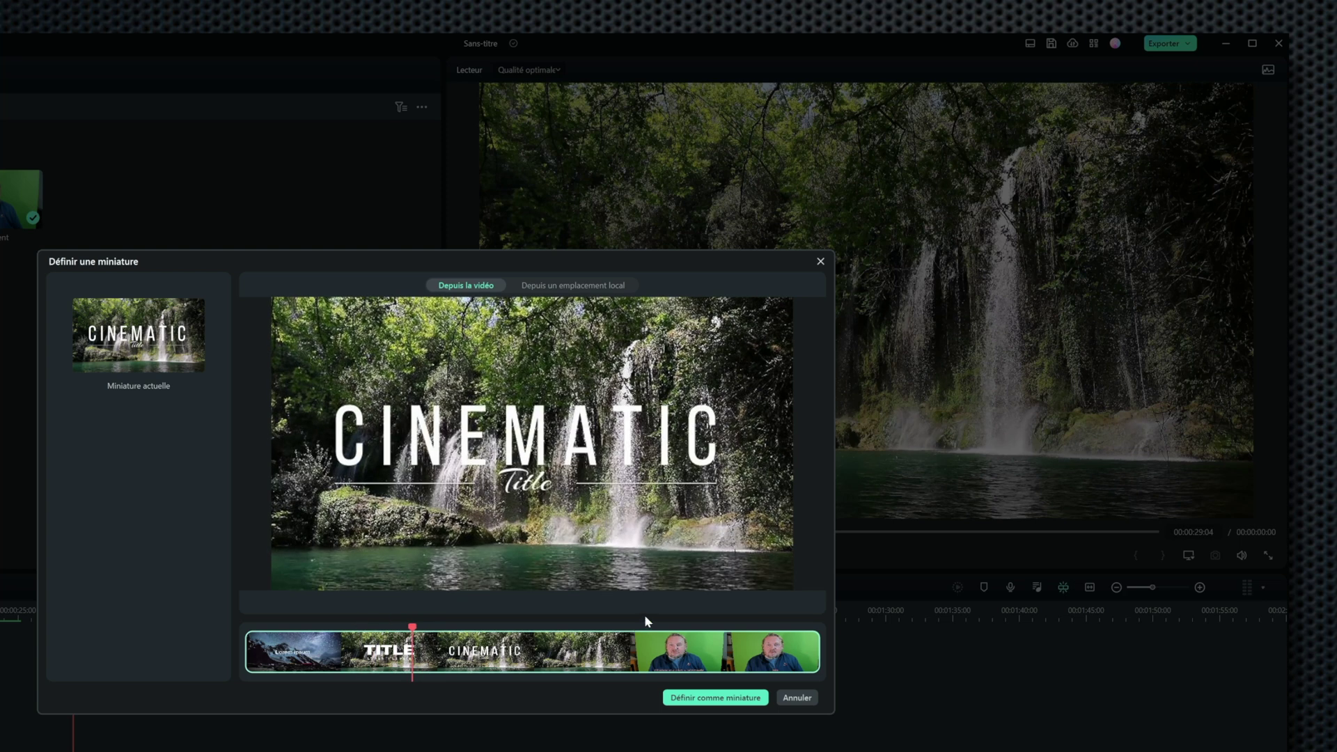
{"action": "left_click", "coordinate": [717, 698]}
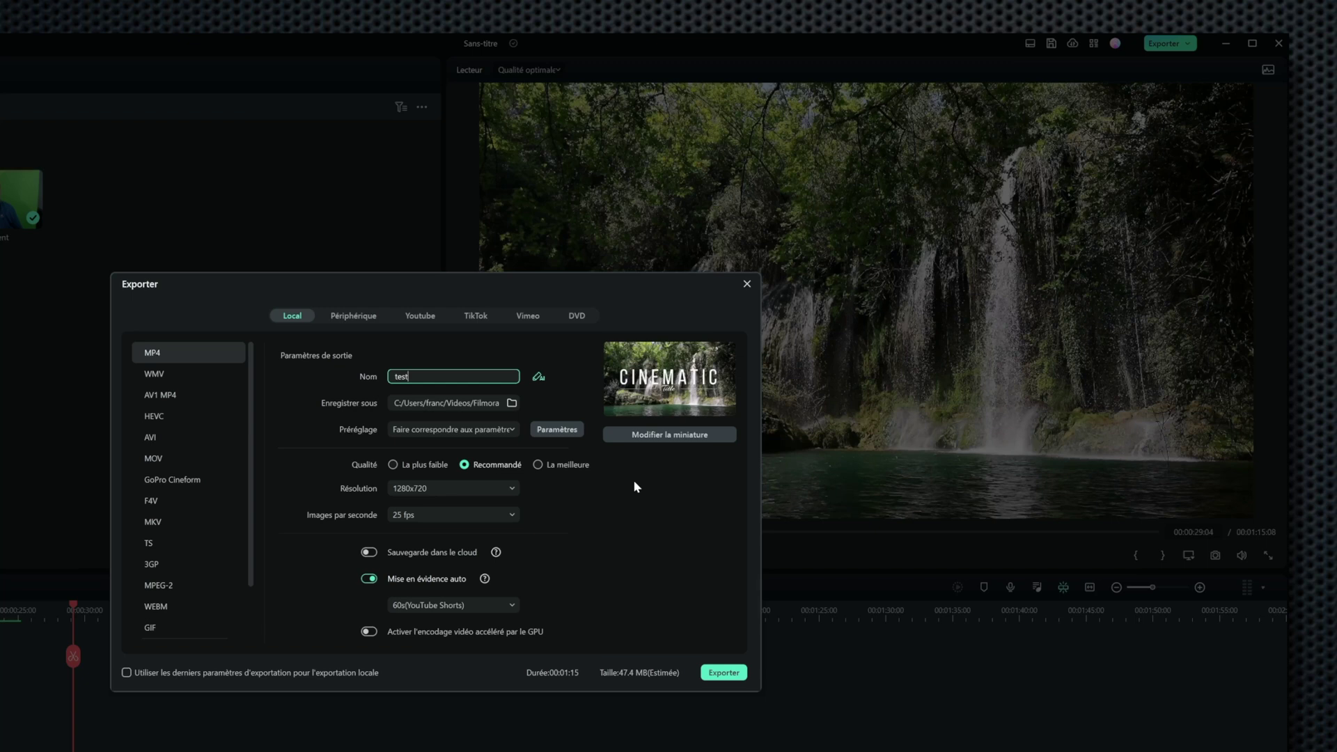
Load the local image "Snapshot_25 (2).png" as the new export thumbnail.
{"action": "left_click", "coordinate": [654, 434]}
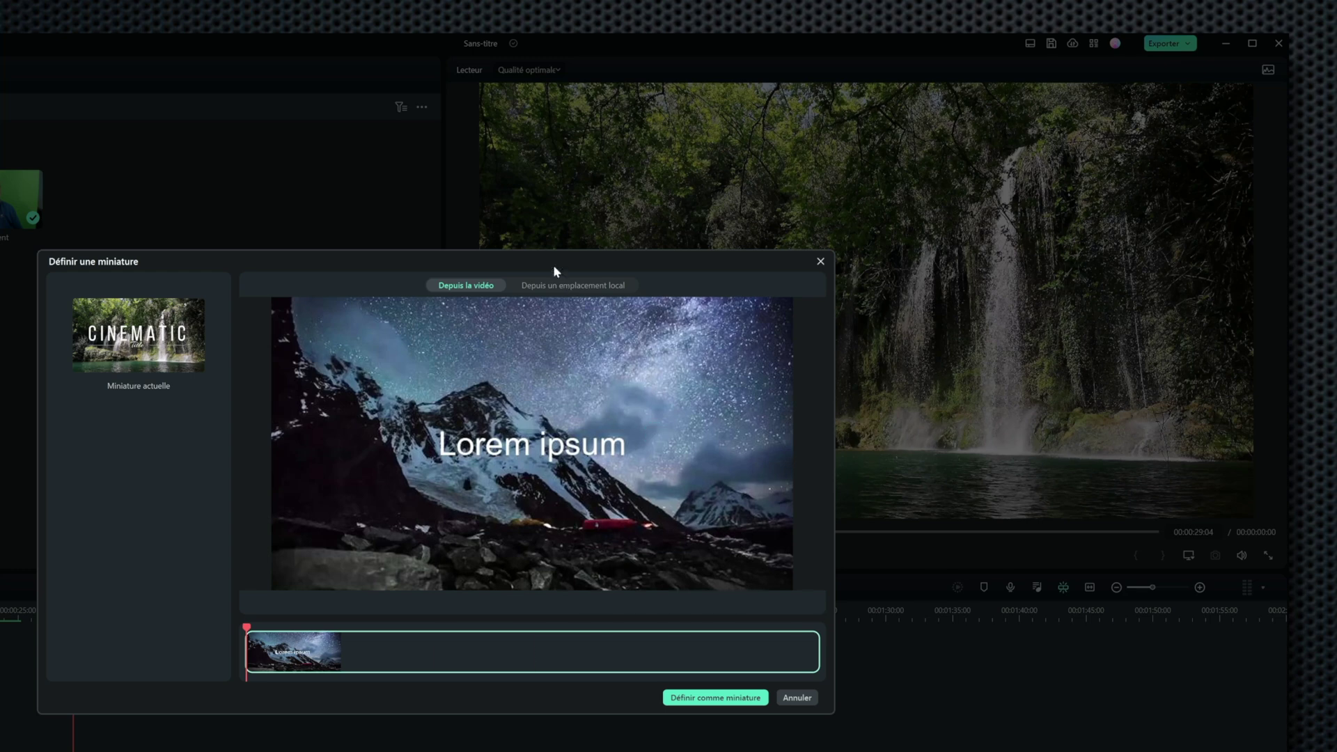
{"action": "left_click", "coordinate": [580, 286]}
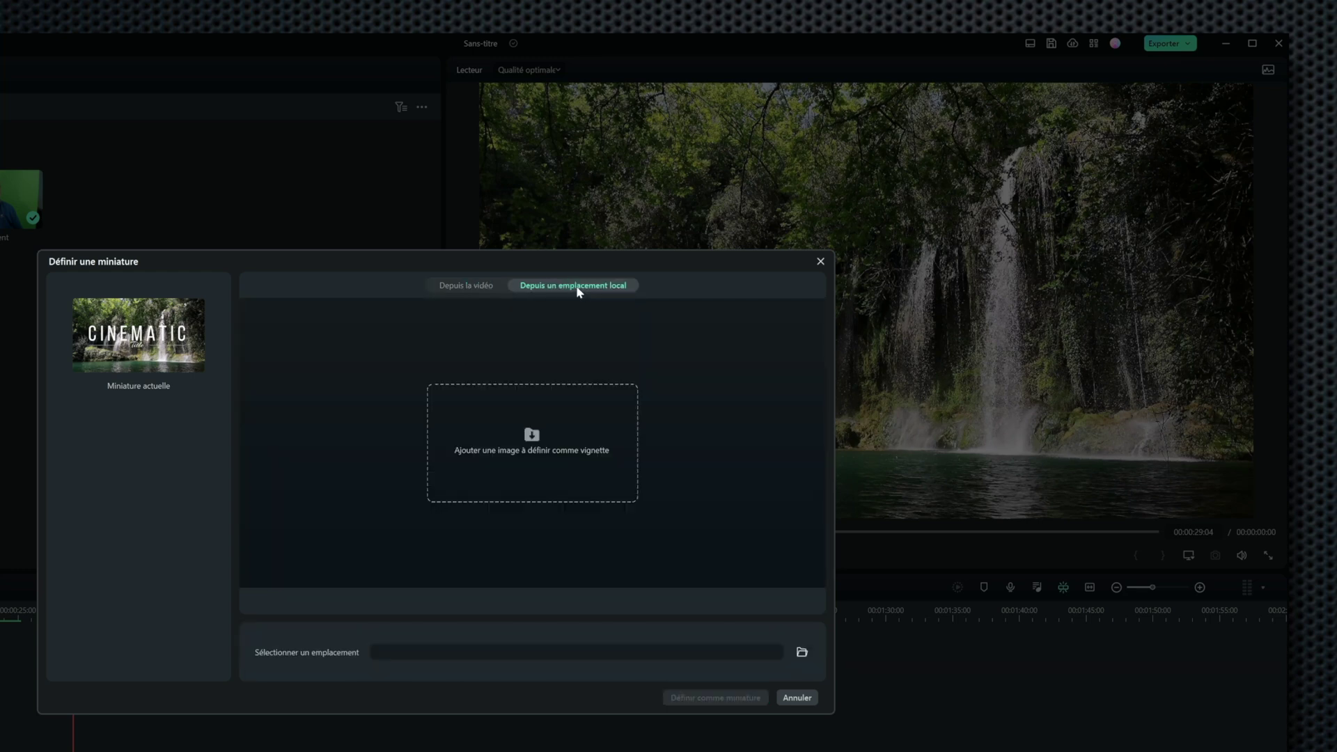
{"action": "left_click", "coordinate": [530, 439]}
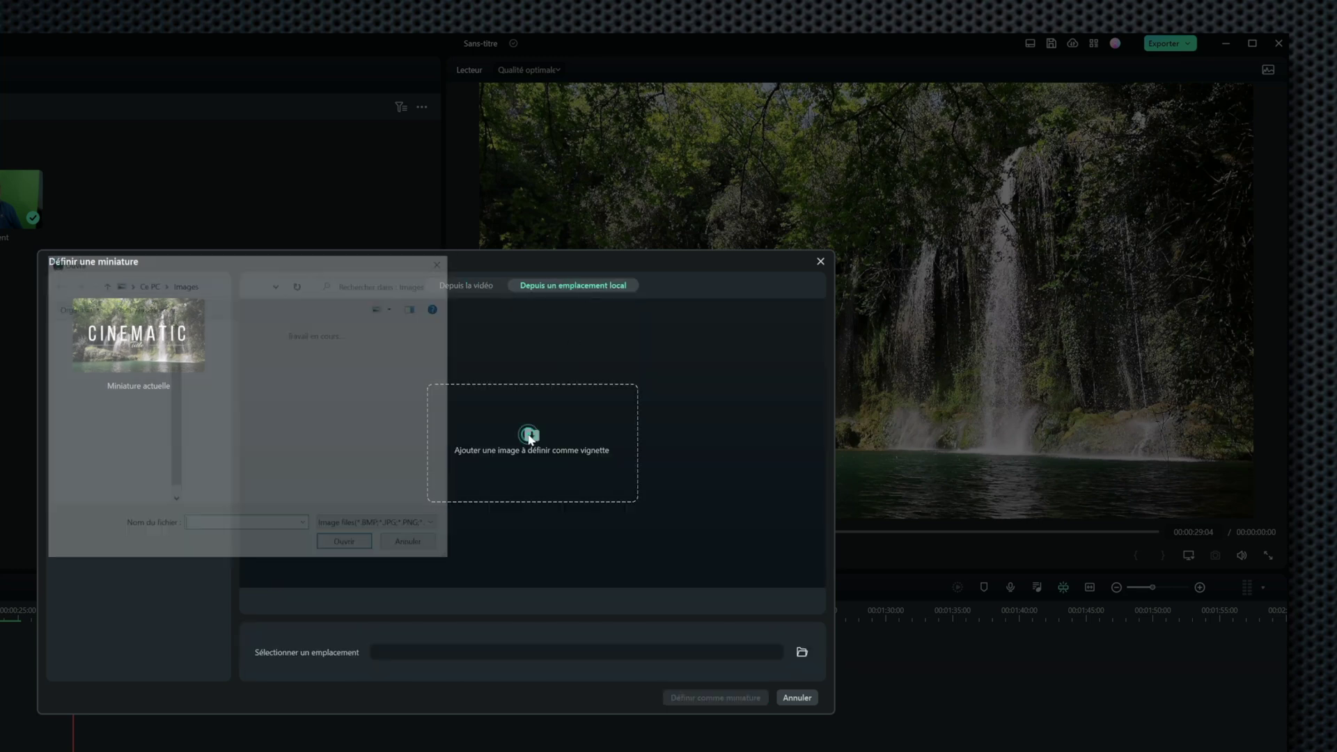
{"action": "double_click", "coordinate": [326, 392]}
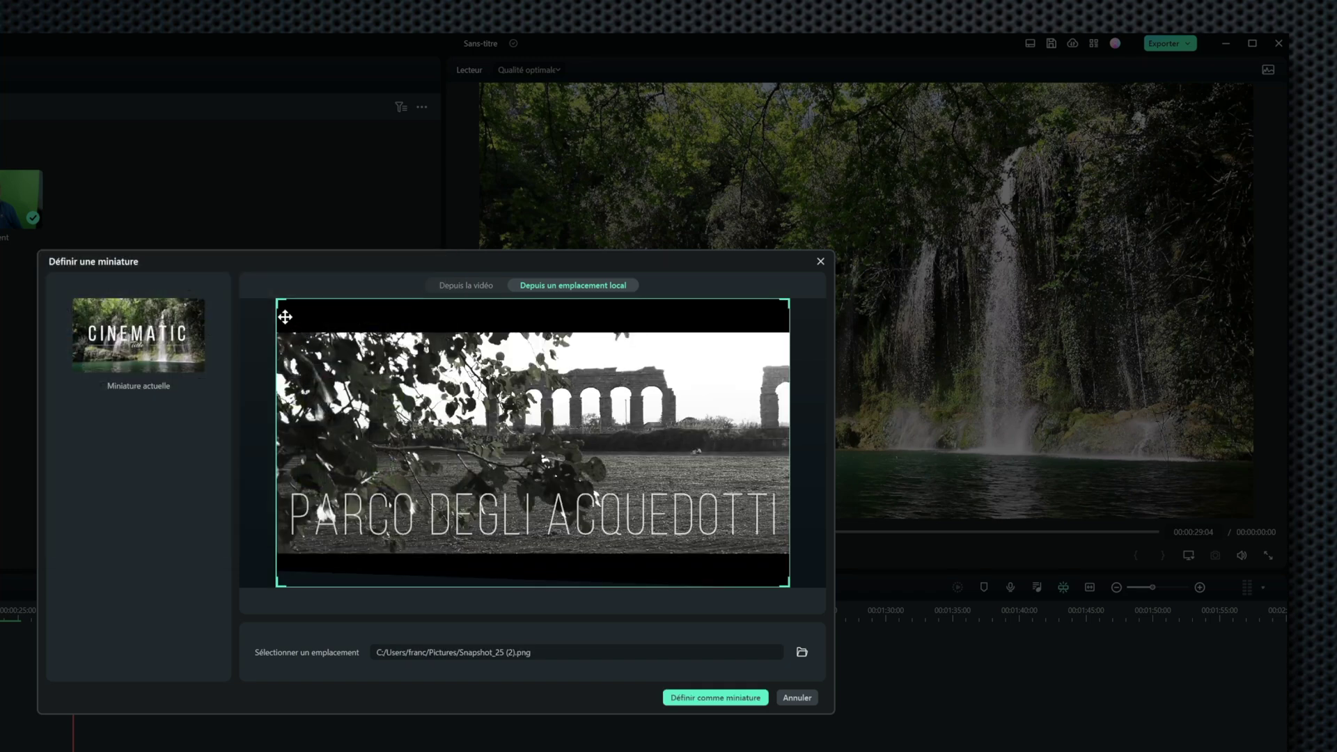
Crop the local image to a smaller frame around the aqueduct arches and set it as the thumbnail.
{"action": "left_click_drag", "start_coordinate": [280, 301], "coordinate": [415, 377]}
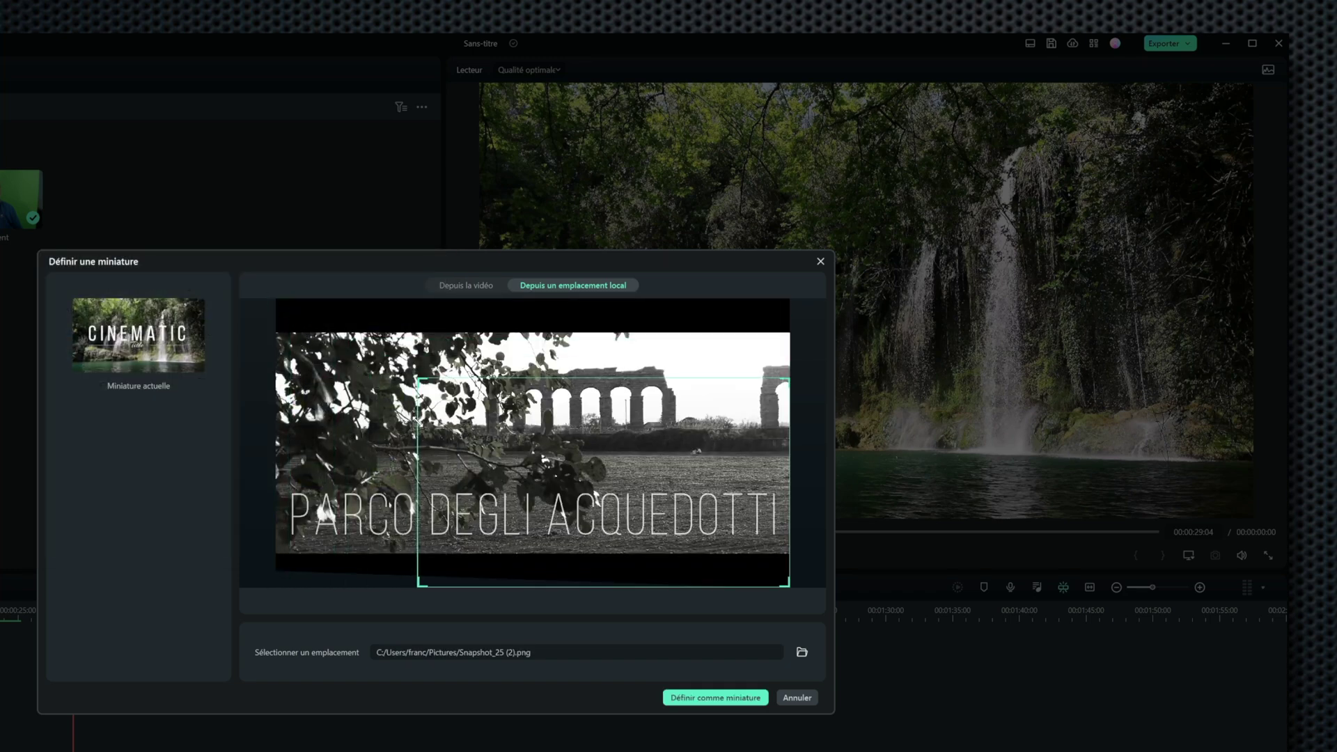
{"action": "left_click_drag", "start_coordinate": [541, 478], "coordinate": [406, 432]}
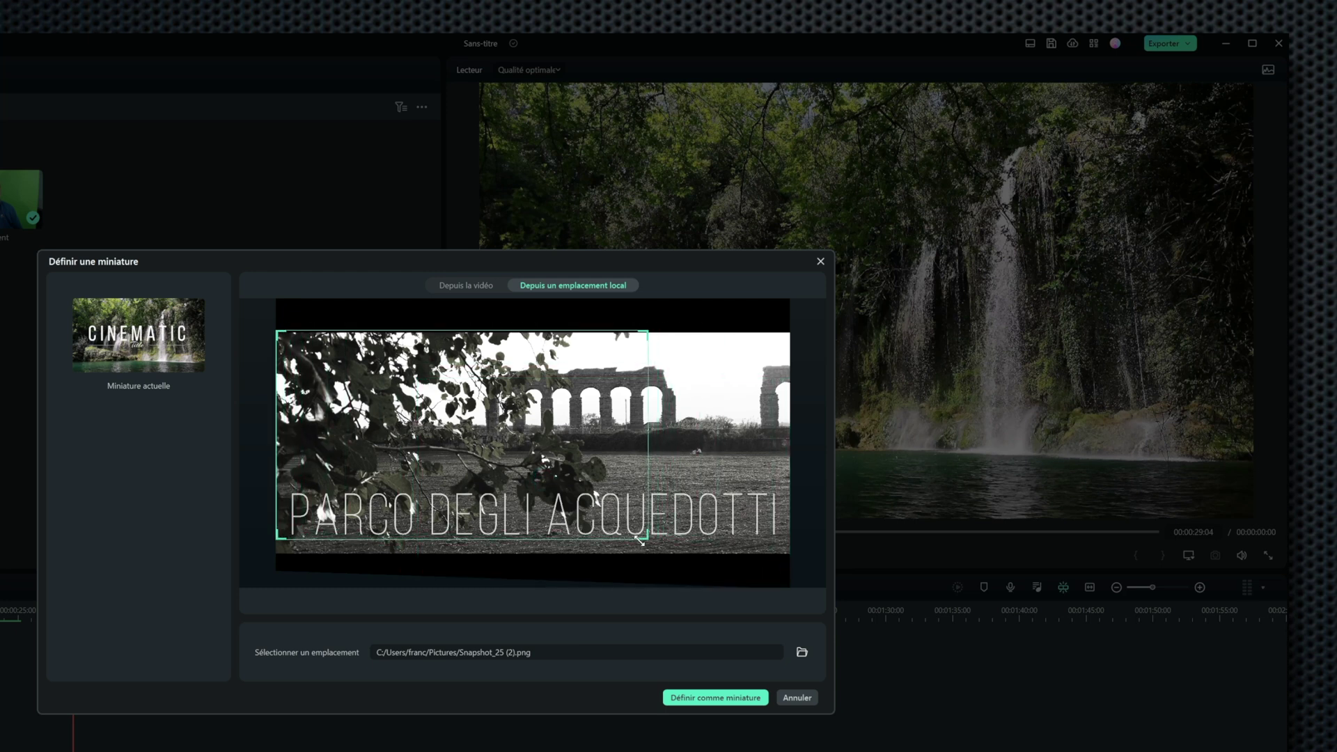
{"action": "left_click_drag", "start_coordinate": [636, 537], "coordinate": [531, 473]}
{"action": "left_click_drag", "start_coordinate": [400, 399], "coordinate": [568, 401]}
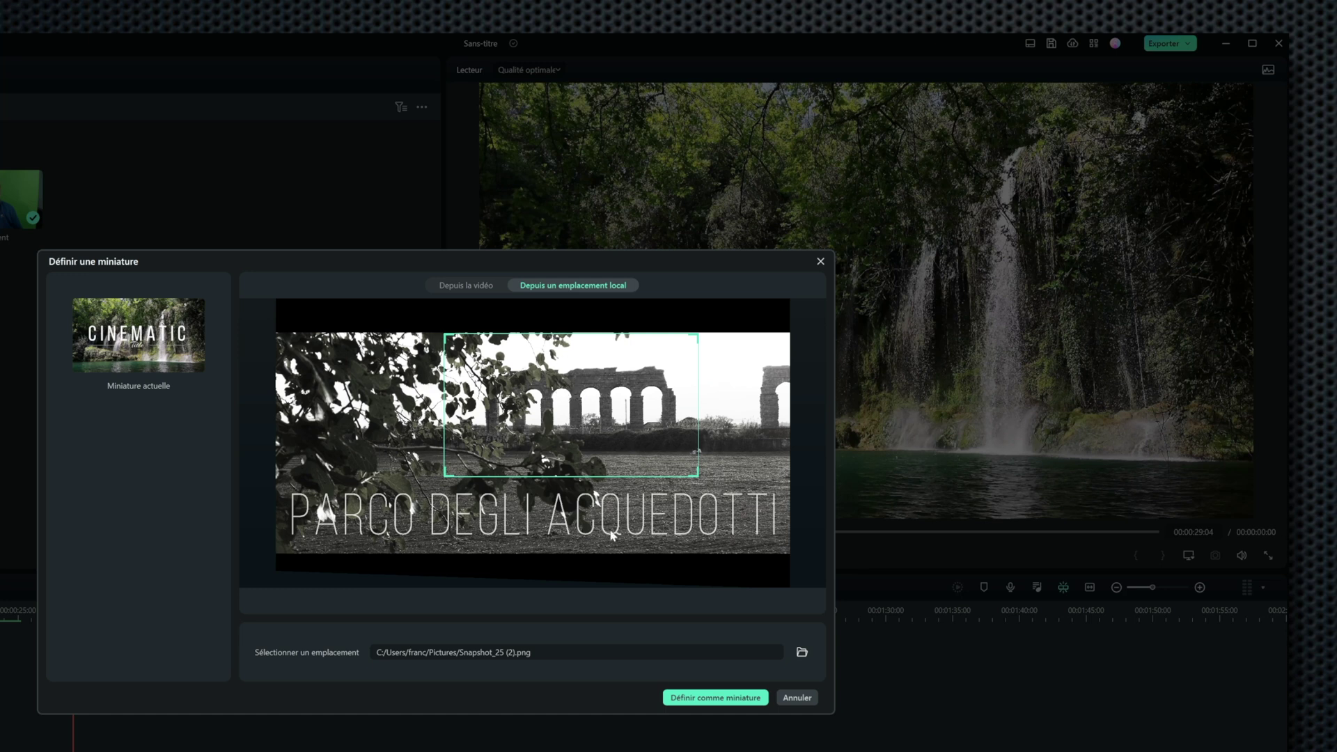
{"action": "left_click", "coordinate": [718, 698]}
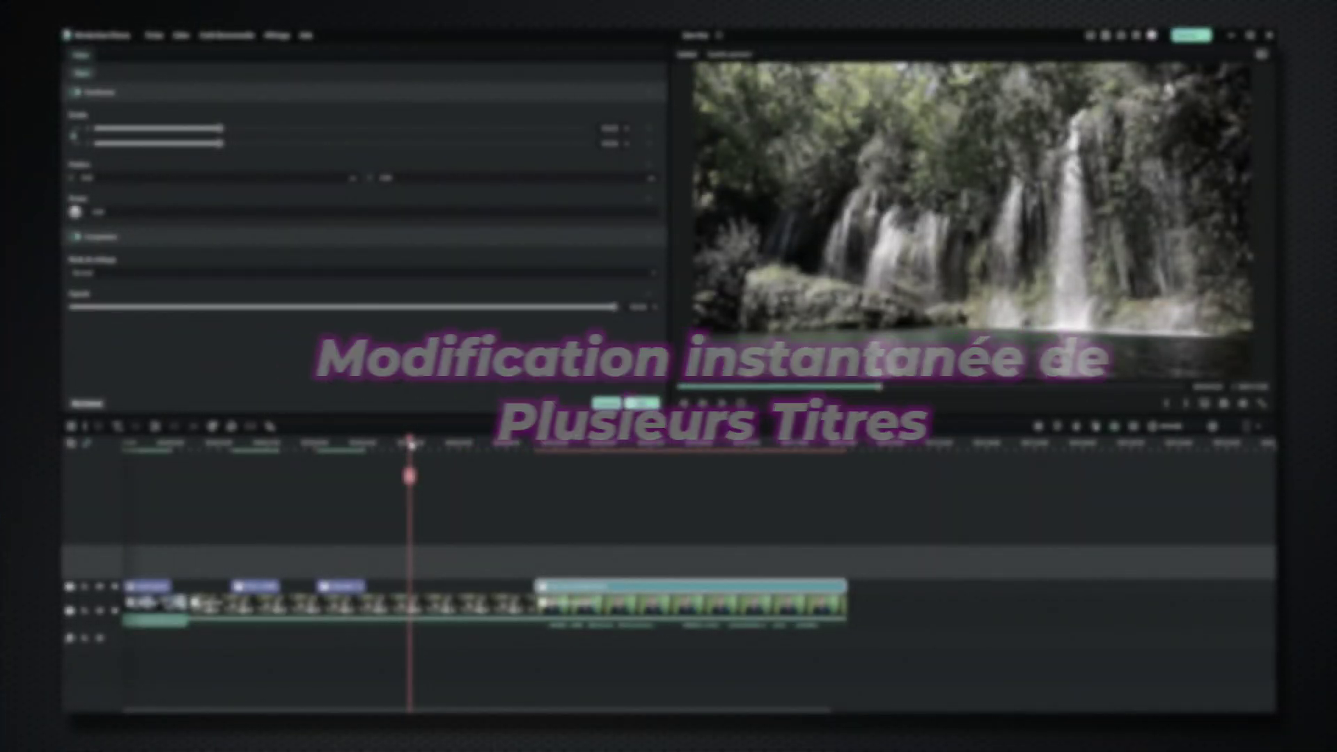
Preview the timeline's titles from "Lorem ipsum" through to the "Cinematic" title.
{"action": "left_click_drag", "start_coordinate": [410, 466], "coordinate": [135, 465]}
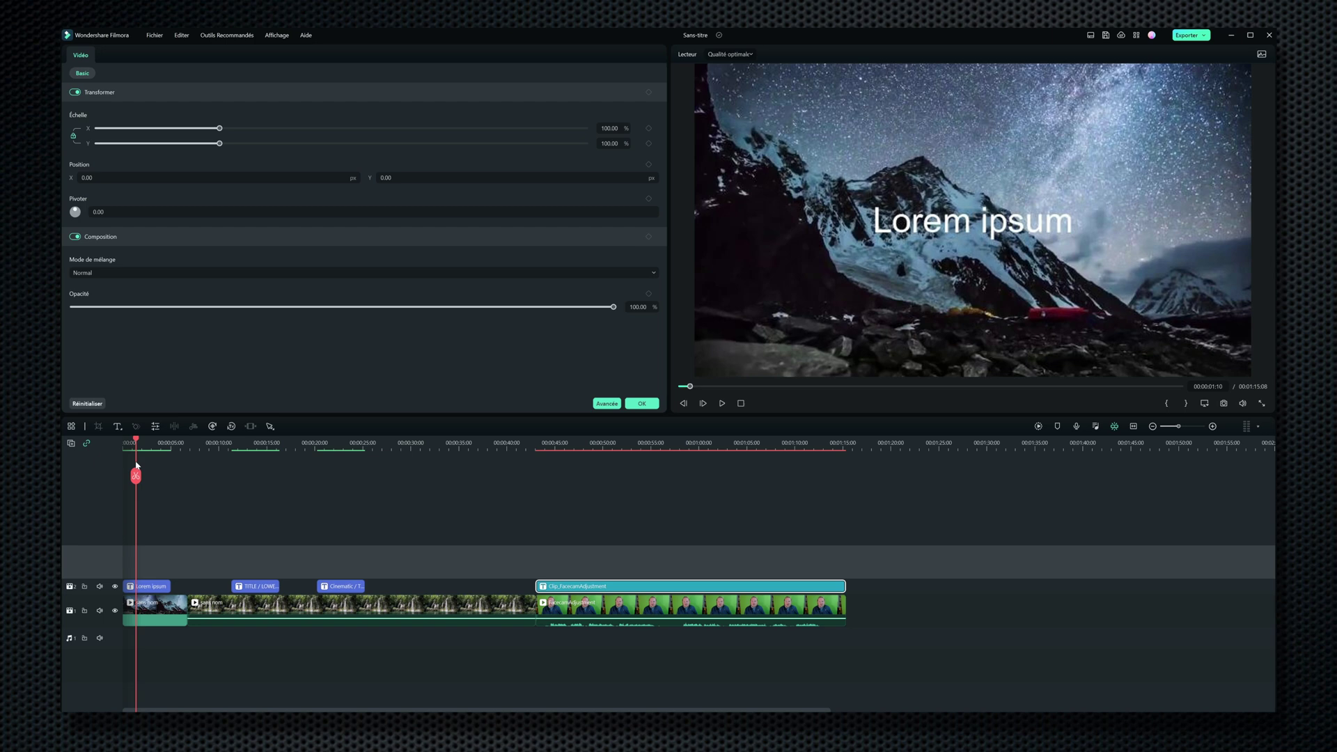
{"action": "key", "text": "space"}
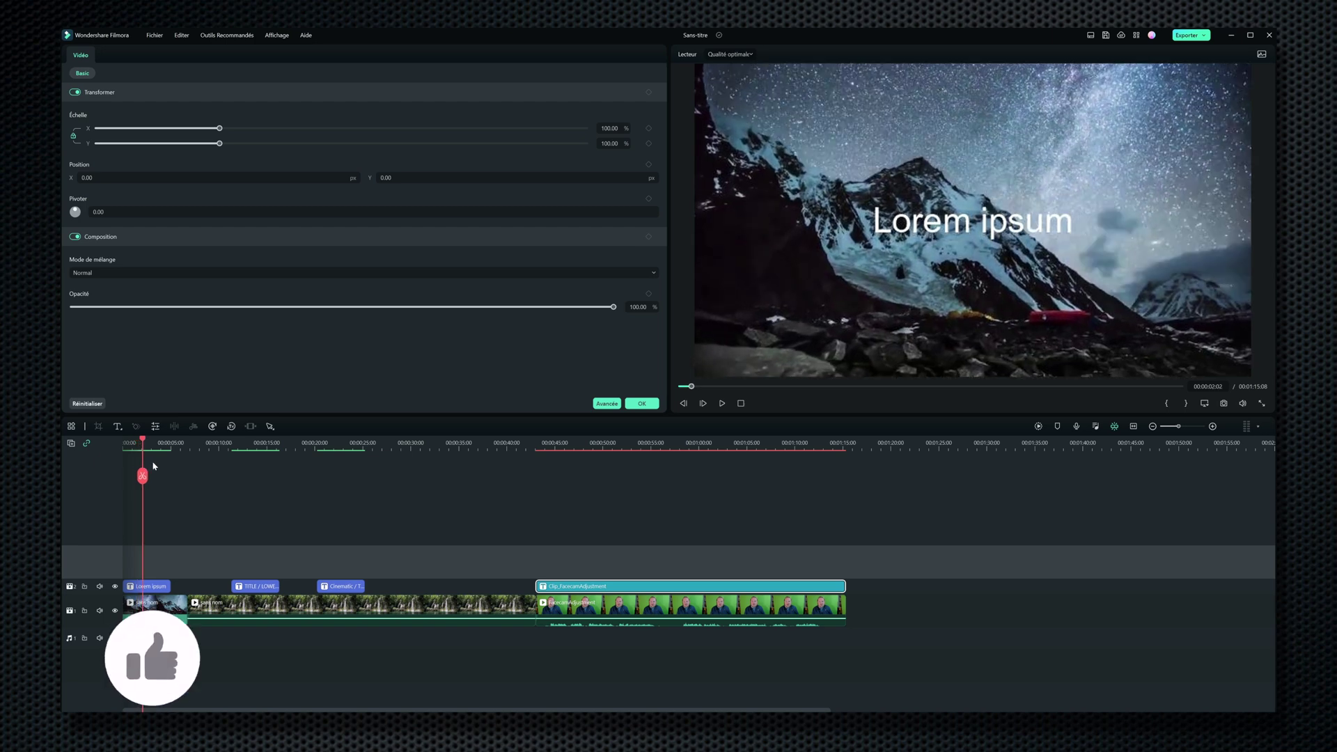
{"action": "left_click_drag", "start_coordinate": [268, 472], "coordinate": [349, 481]}
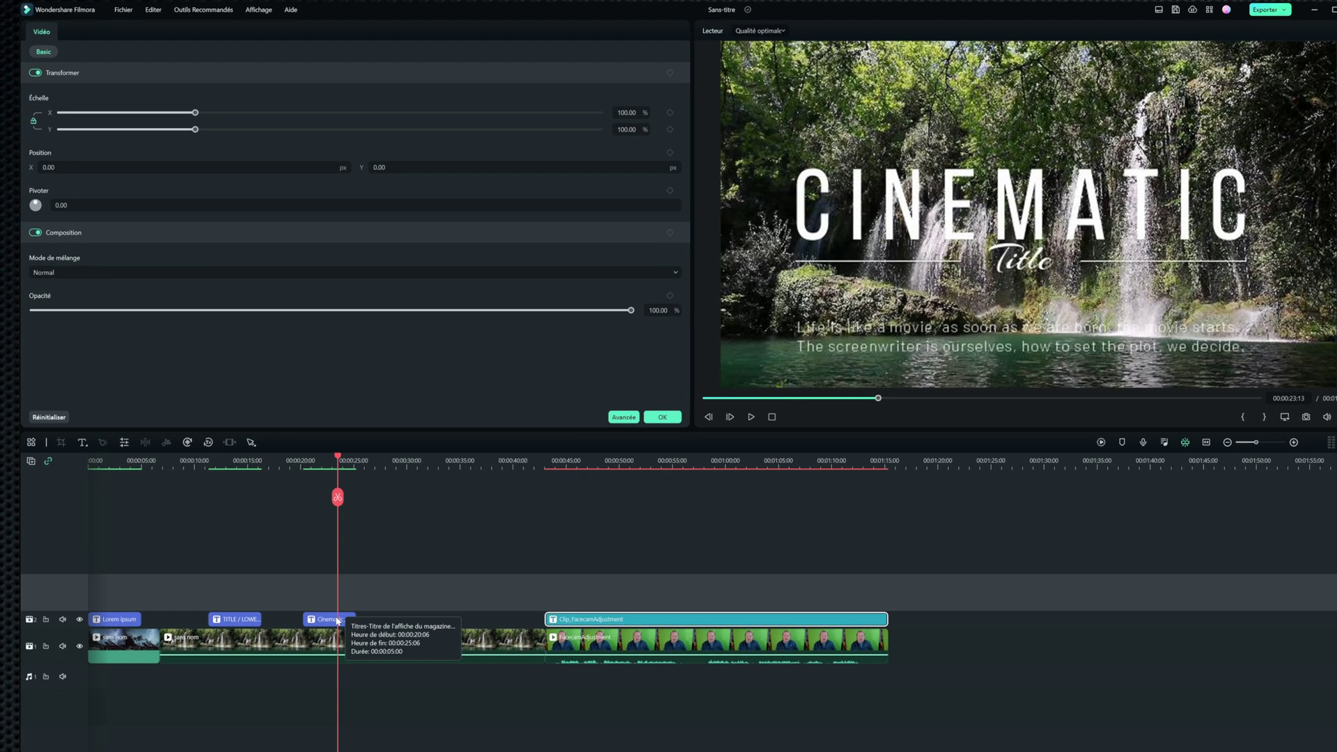
Select the "Cinematic", "TITLE / LOWE..." and "Lorem ipsum" titles together and set their font to Anton Regular.
{"action": "left_click", "coordinate": [347, 587]}
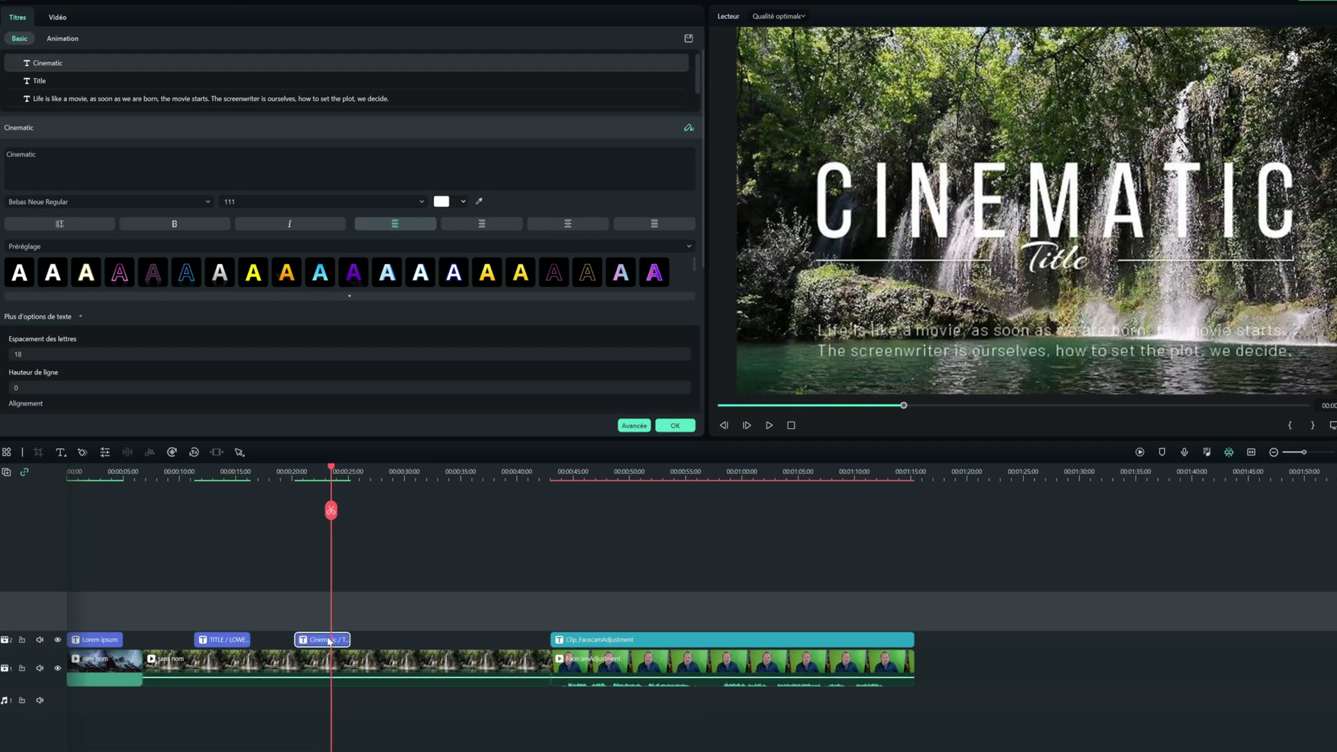
{"action": "left_click", "coordinate": [226, 639], "text": "ctrl"}
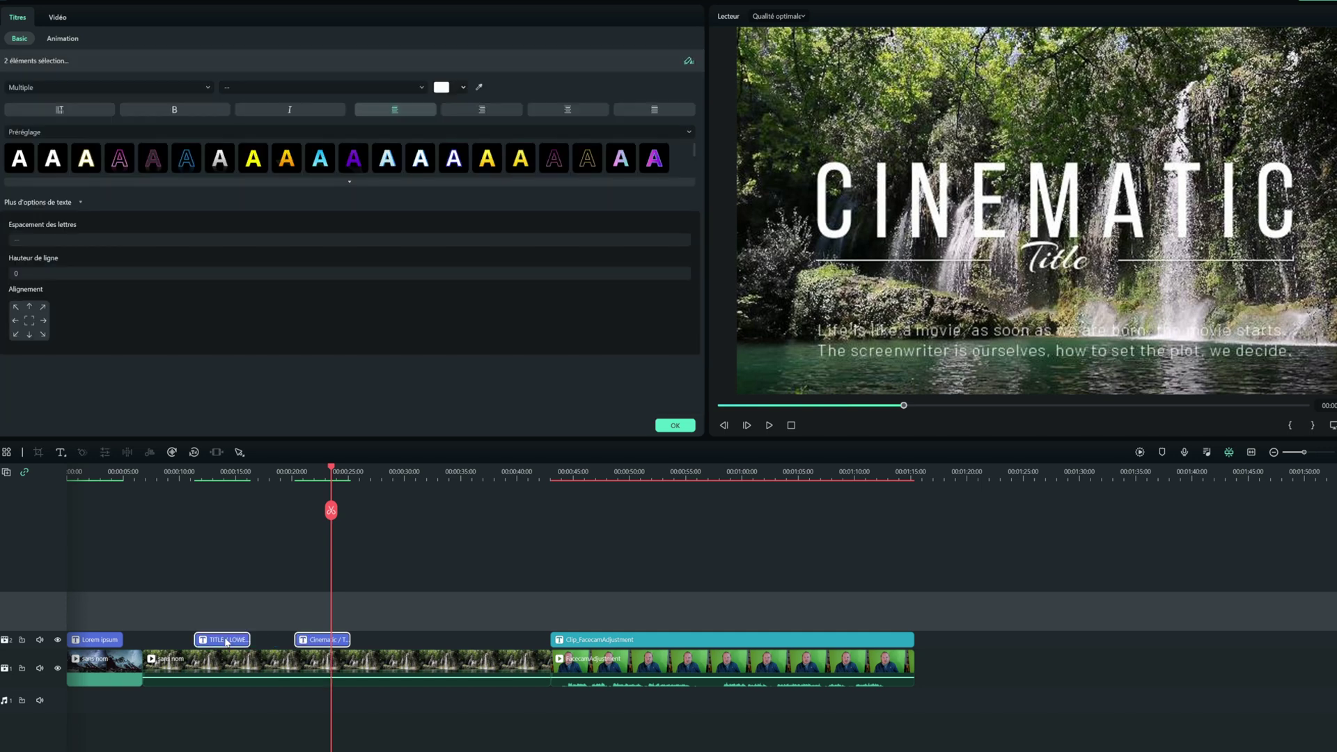
{"action": "left_click", "coordinate": [92, 640], "text": "ctrl"}
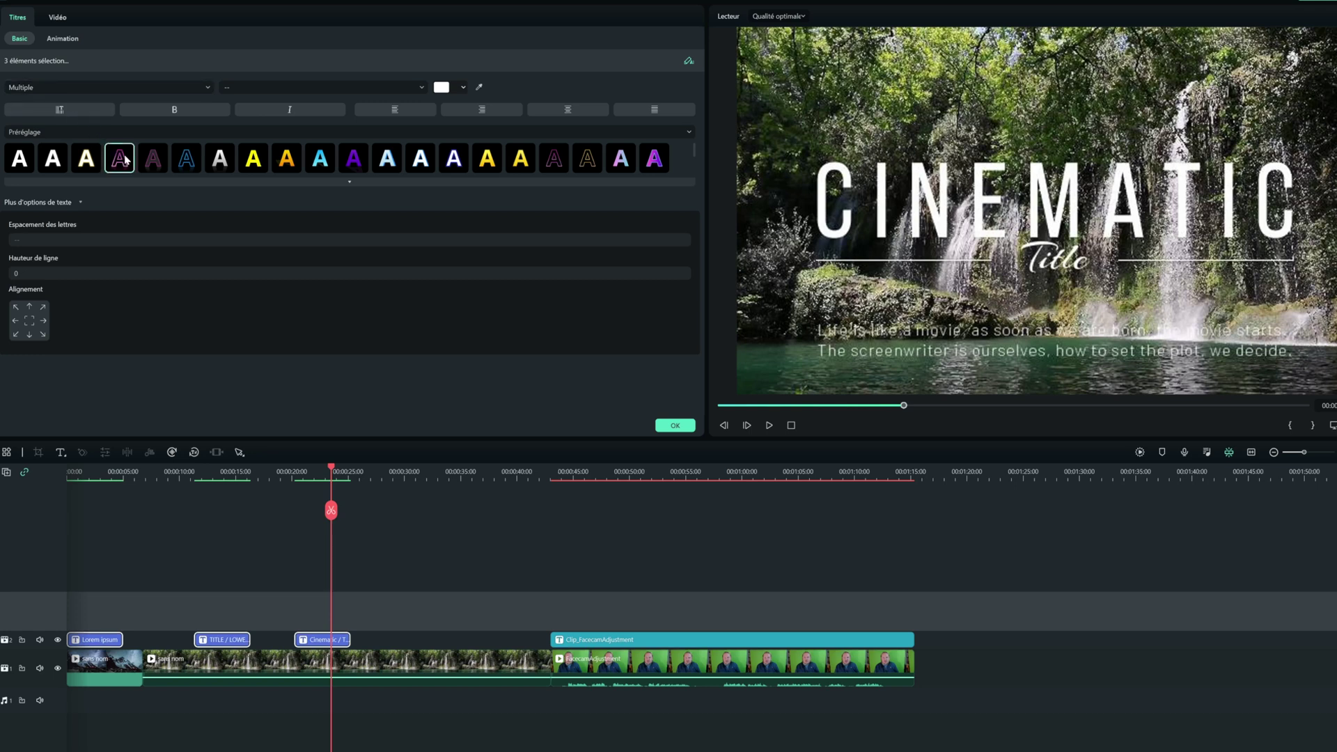
{"action": "left_click", "coordinate": [206, 88]}
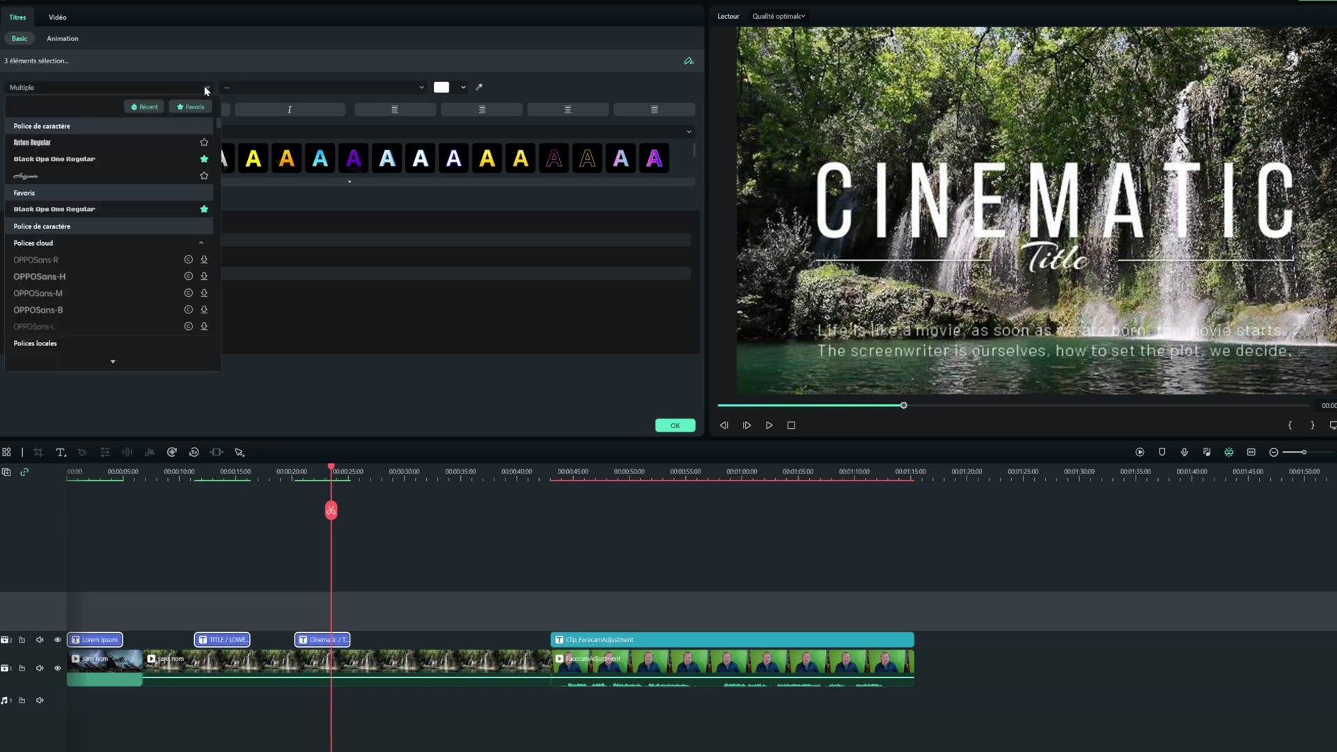
{"action": "scroll", "coordinate": [104, 244], "scroll_direction": "down", "scroll_amount": 3}
{"action": "scroll", "coordinate": [42, 174], "scroll_direction": "up", "scroll_amount": 3}
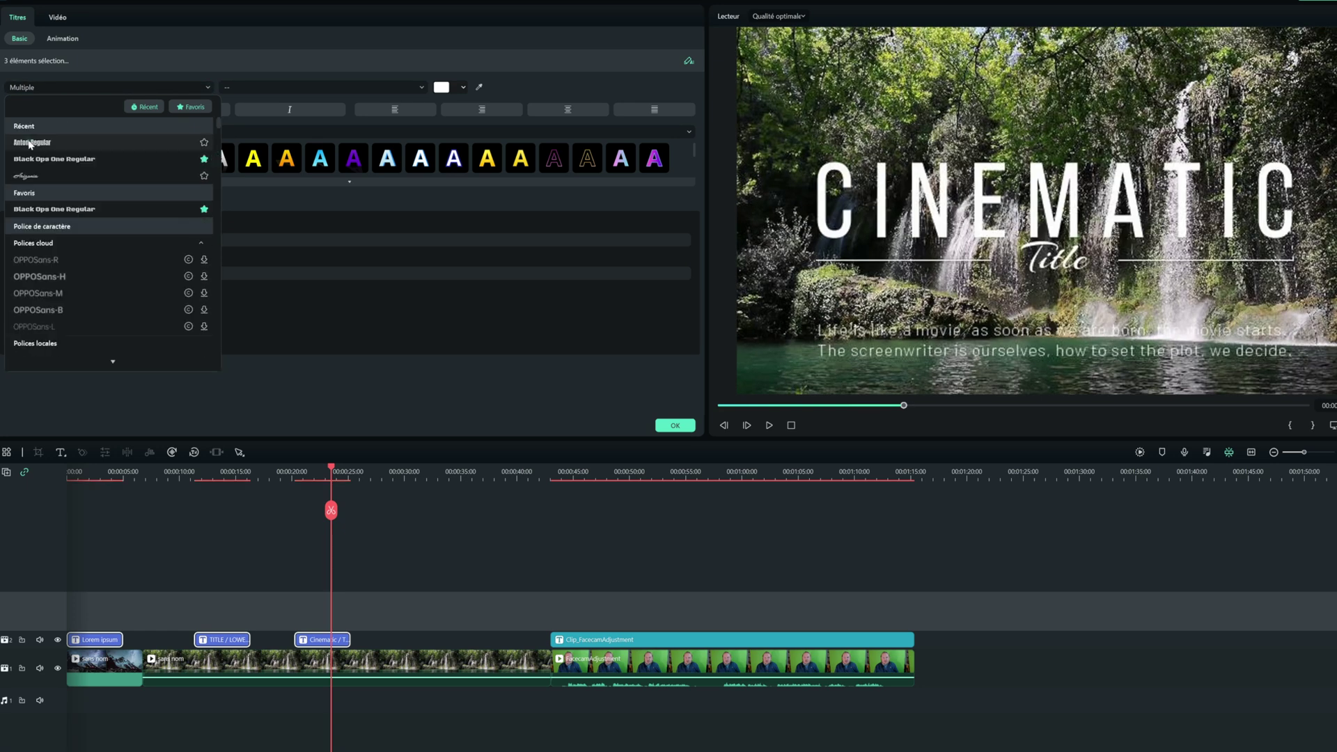
{"action": "left_click", "coordinate": [29, 143]}
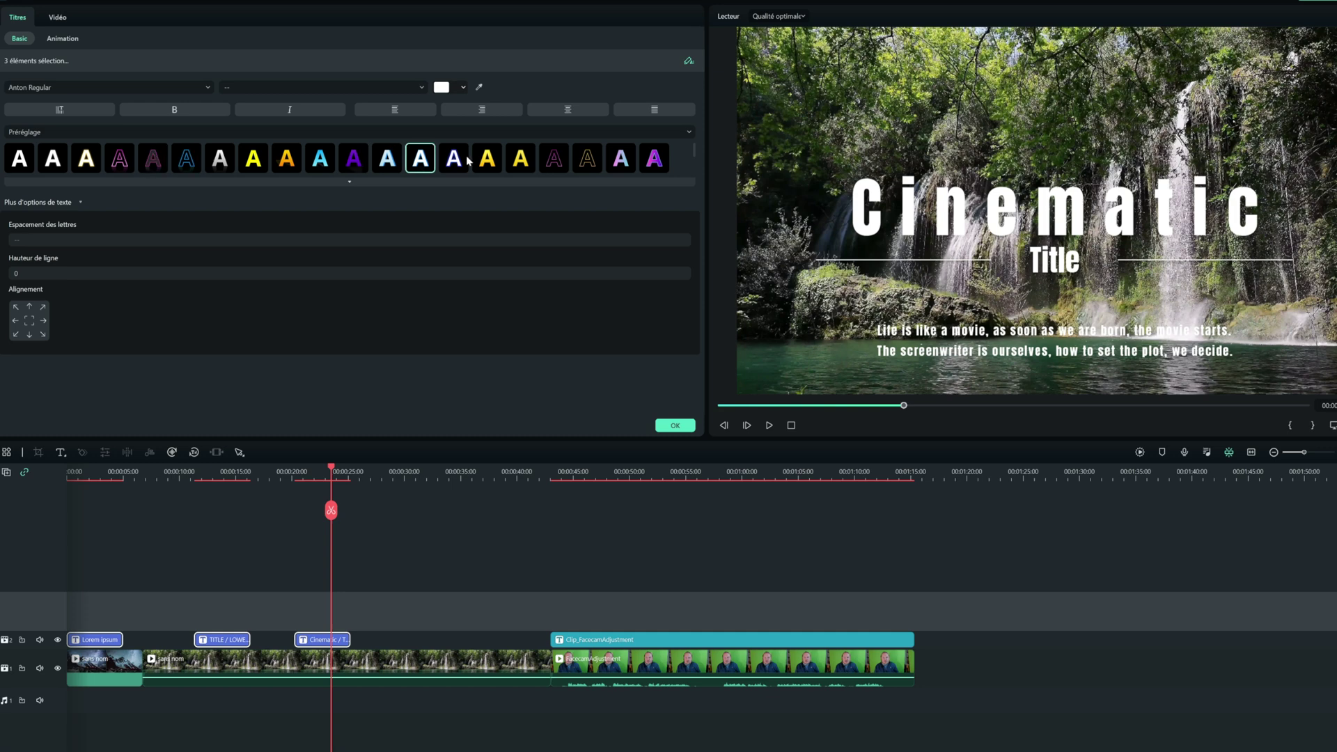
Try several text style presets on the three selected titles and keep the solid dark purple one.
{"action": "left_click", "coordinate": [654, 159]}
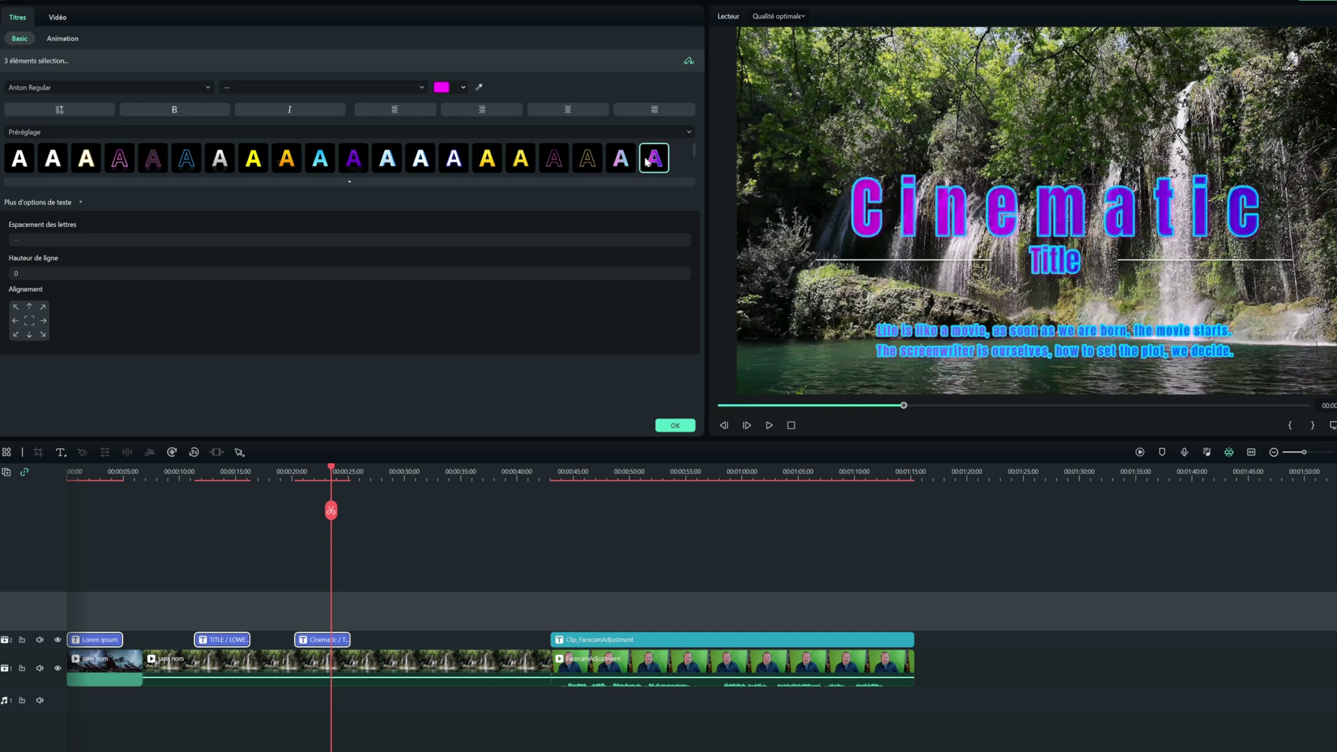
{"action": "left_click", "coordinate": [287, 159]}
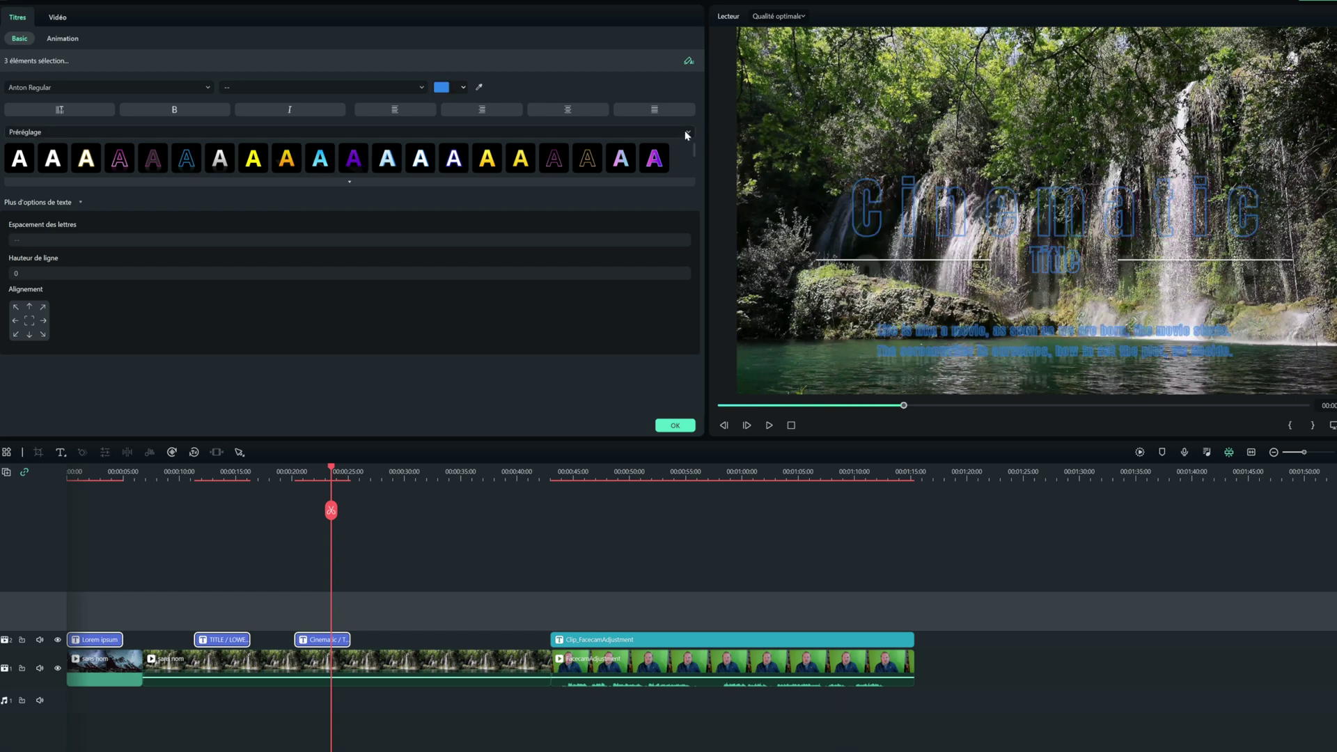
{"action": "left_click", "coordinate": [353, 159]}
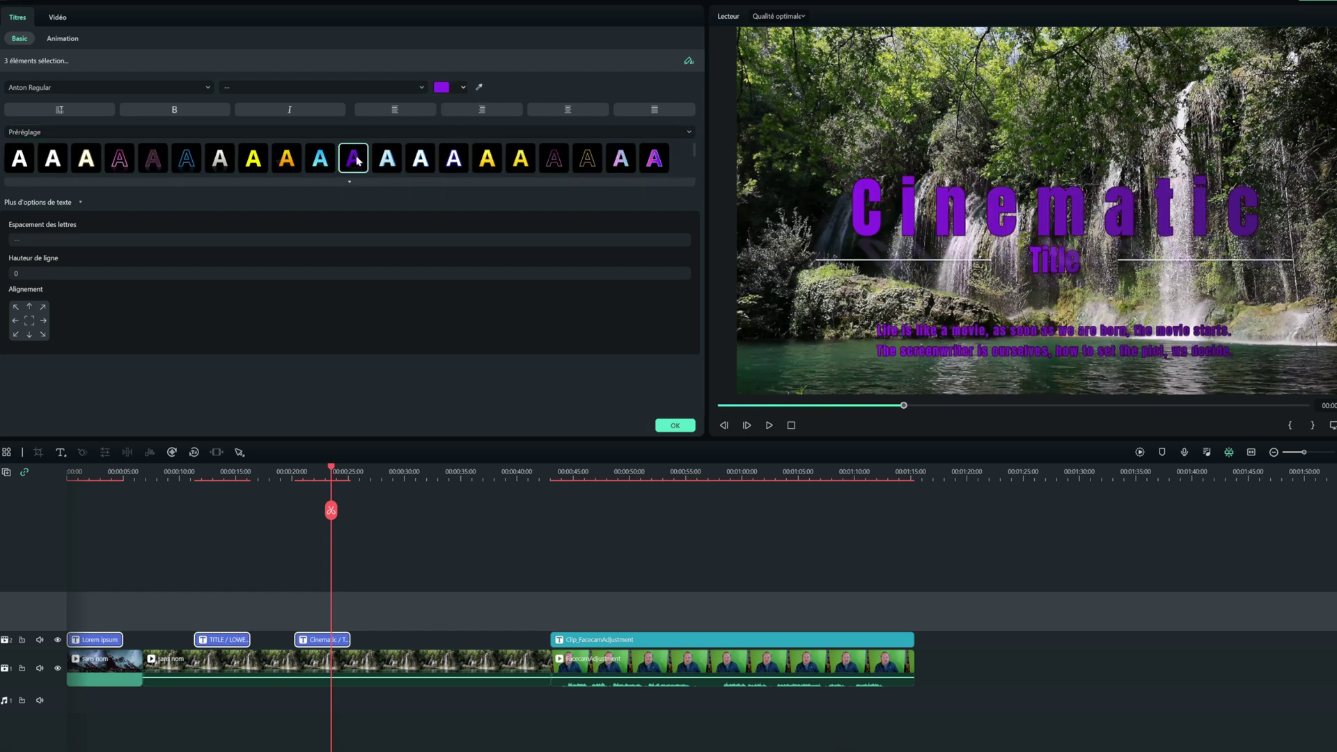
Apply the Typographe animation to the three selected titles and check it by scrubbing through the "Cinematic" title.
{"action": "left_click", "coordinate": [61, 39]}
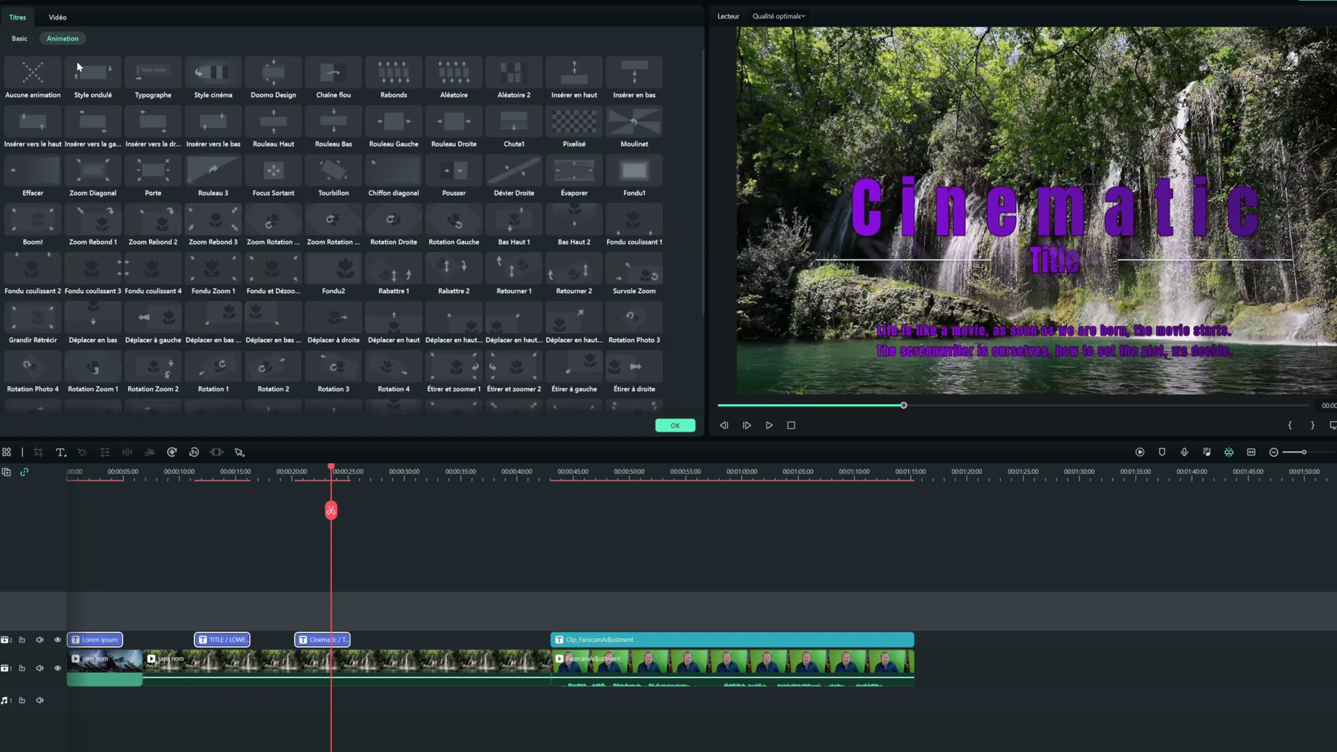
{"action": "left_click", "coordinate": [157, 71]}
{"action": "left_click", "coordinate": [315, 471]}
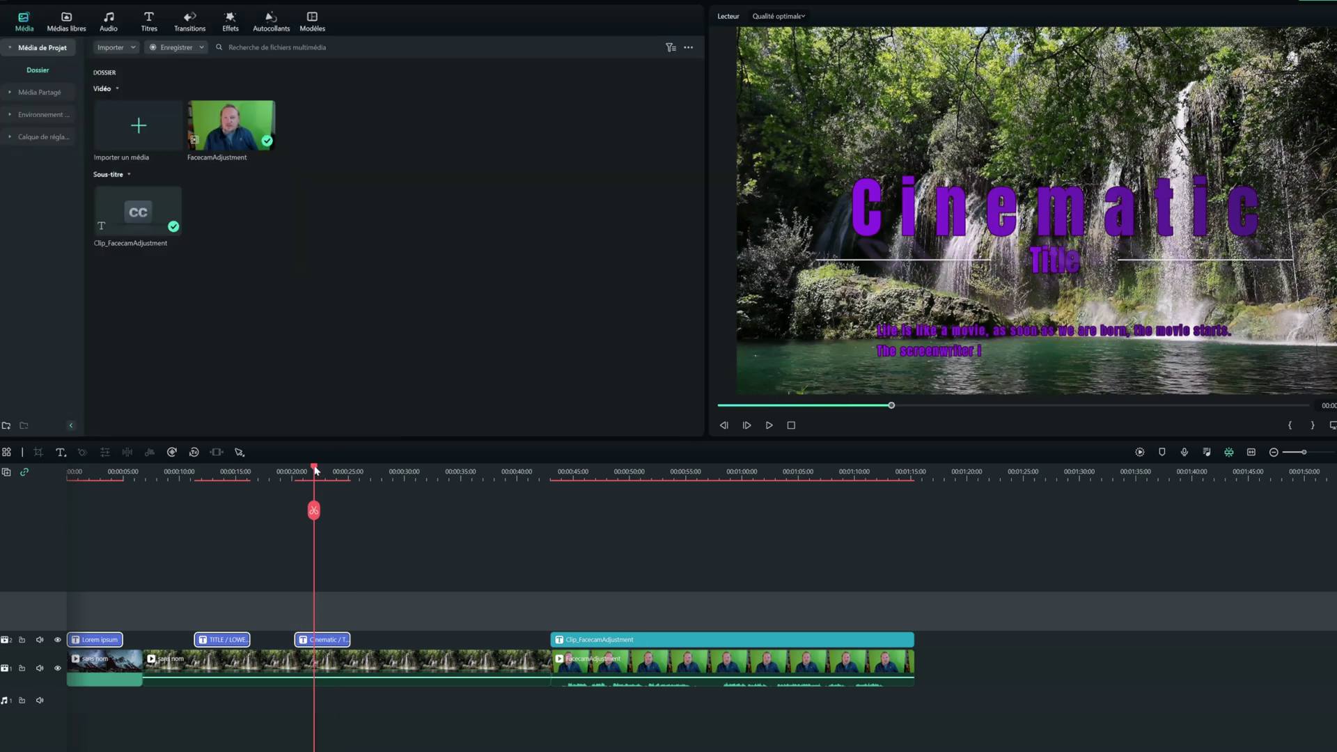
{"action": "mouse_move", "coordinate": [315, 471]}
{"action": "left_mouse_down"}
{"action": "mouse_move", "coordinate": [75, 473]}
{"action": "mouse_move", "coordinate": [274, 477]}
{"action": "mouse_move", "coordinate": [300, 454]}
{"action": "mouse_move", "coordinate": [334, 454]}
{"action": "left_mouse_up"}
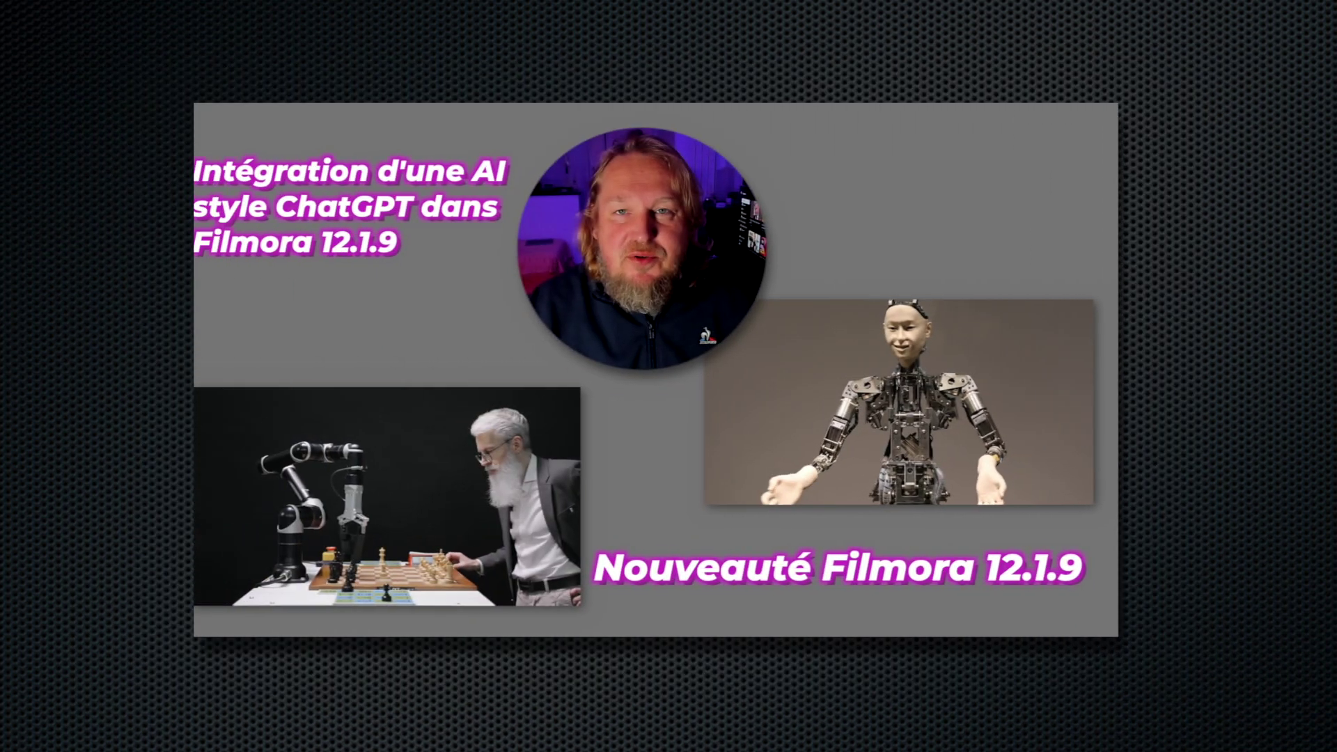